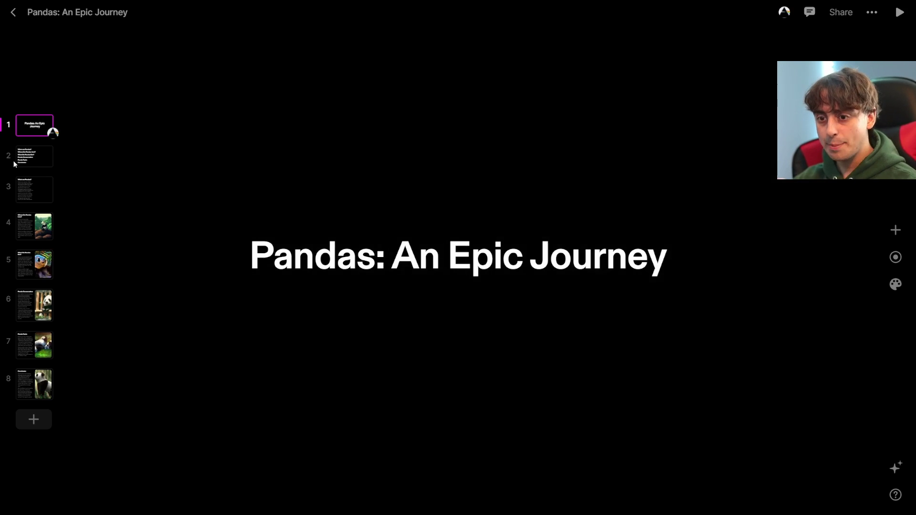
Review the Pandas: An Epic Journey presentation page by page from the outline through the Conclusion, including its generated text and images, and return toward the start.
{"action": "key", "text": "Down"}
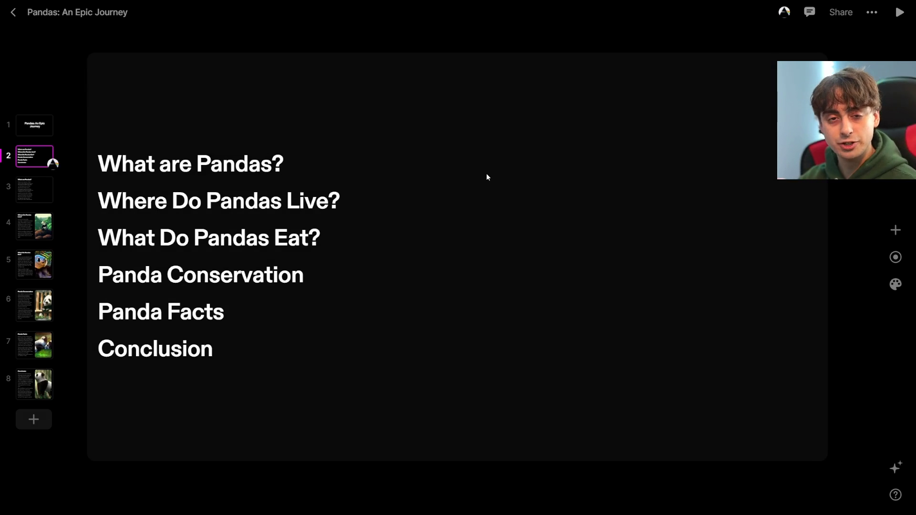
{"action": "left_click", "coordinate": [30, 187]}
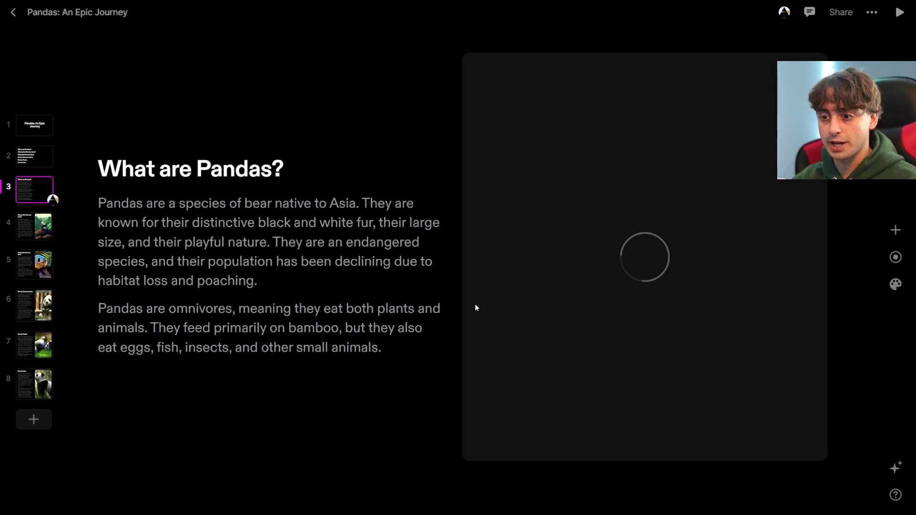
{"action": "scroll", "coordinate": [476, 307], "scroll_direction": "down", "scroll_amount": 5}
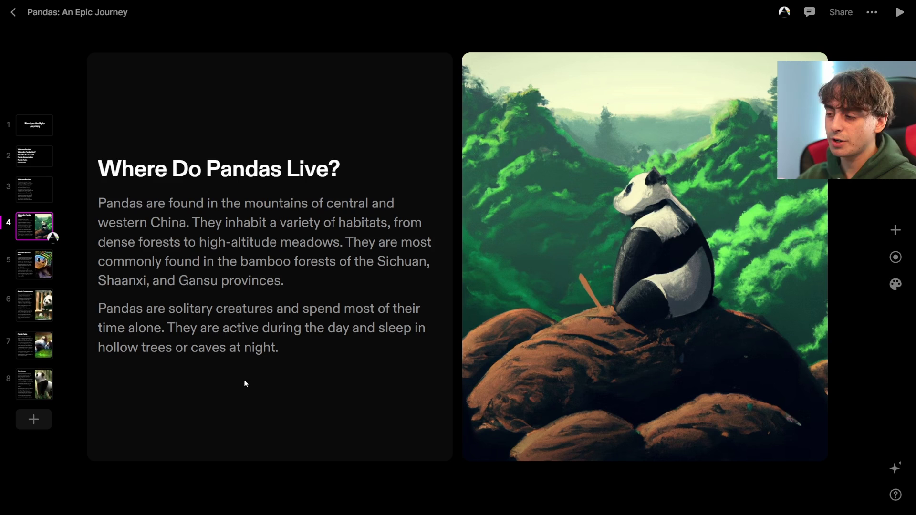
{"action": "left_click", "coordinate": [48, 270]}
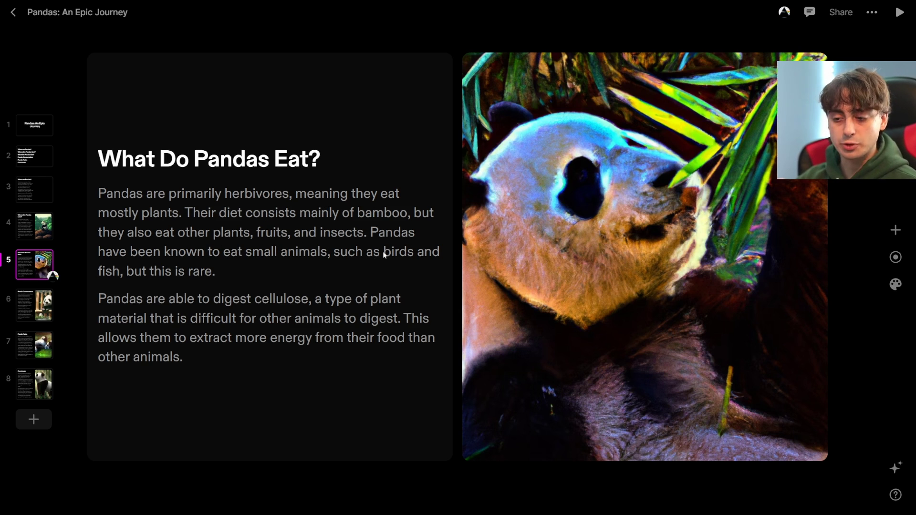
{"action": "scroll", "coordinate": [393, 270], "scroll_direction": "up", "scroll_amount": 2}
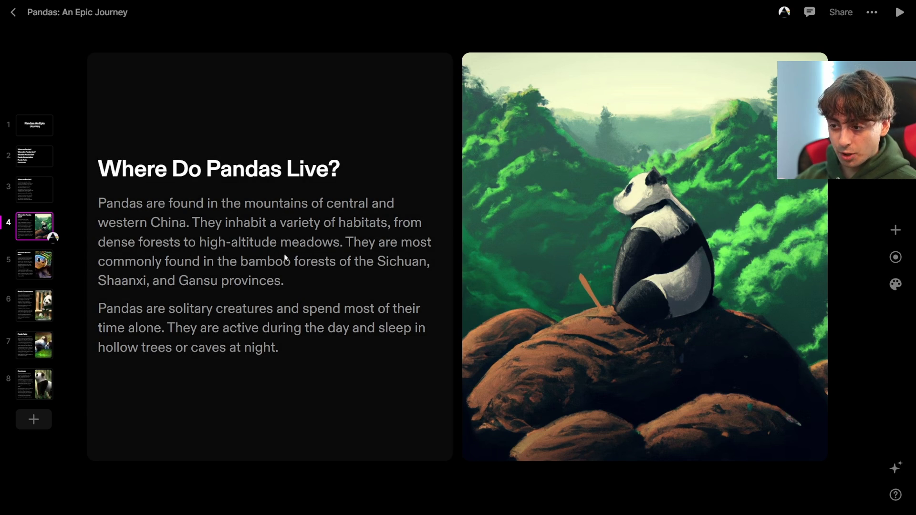
{"action": "scroll", "coordinate": [312, 260], "scroll_direction": "up", "scroll_amount": 2}
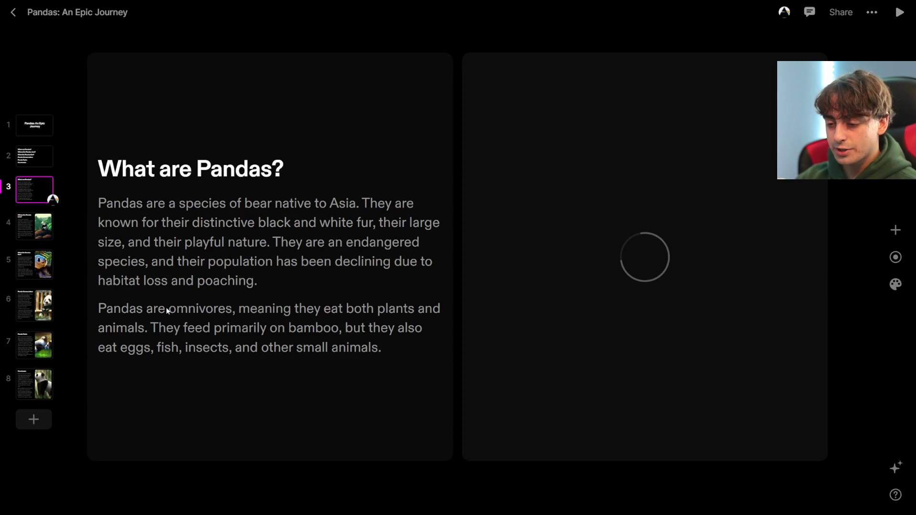
{"action": "left_click", "coordinate": [25, 275]}
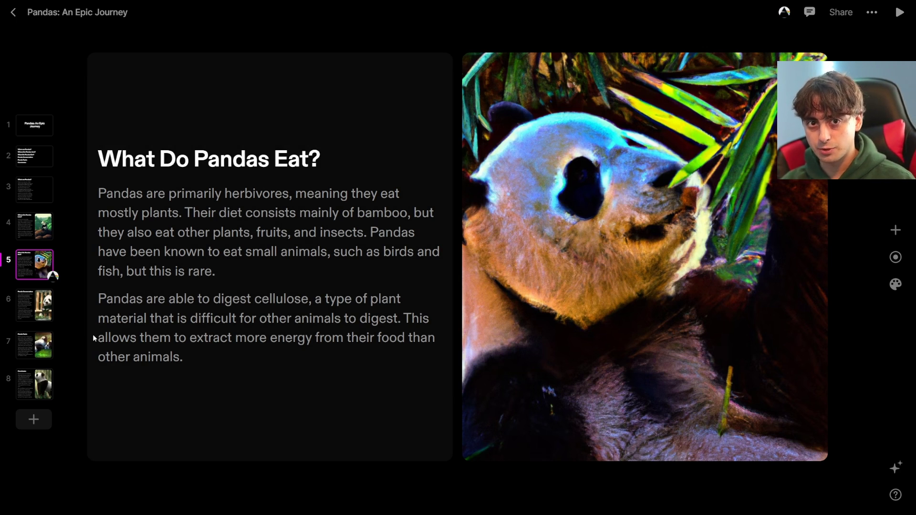
{"action": "key", "text": "Down"}
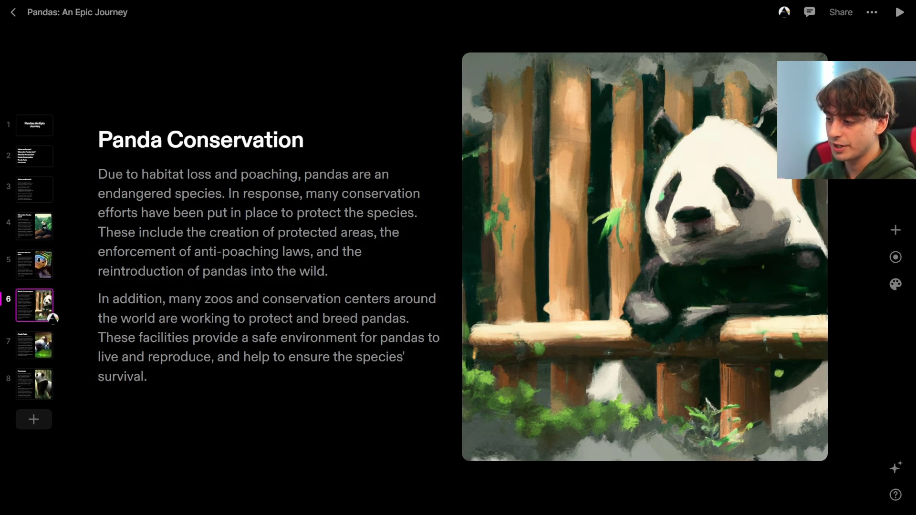
{"action": "key", "text": "Right"}
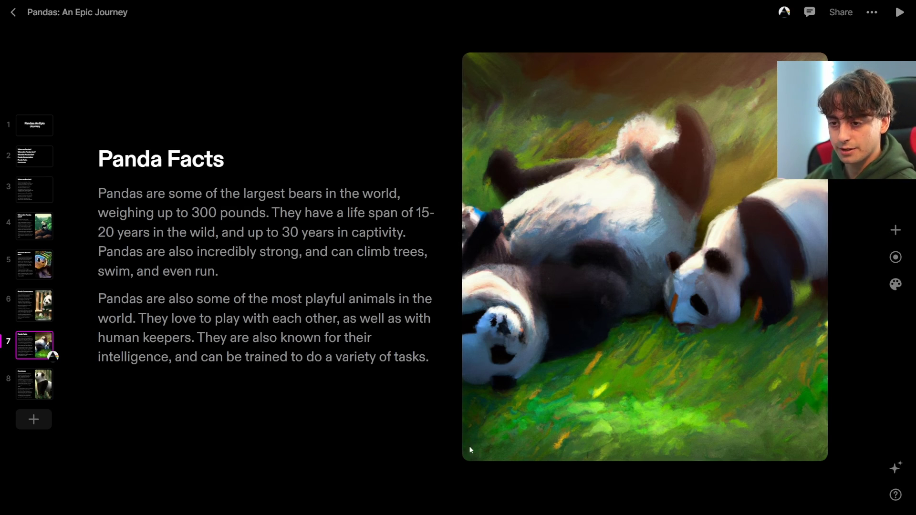
{"action": "key", "text": "Right"}
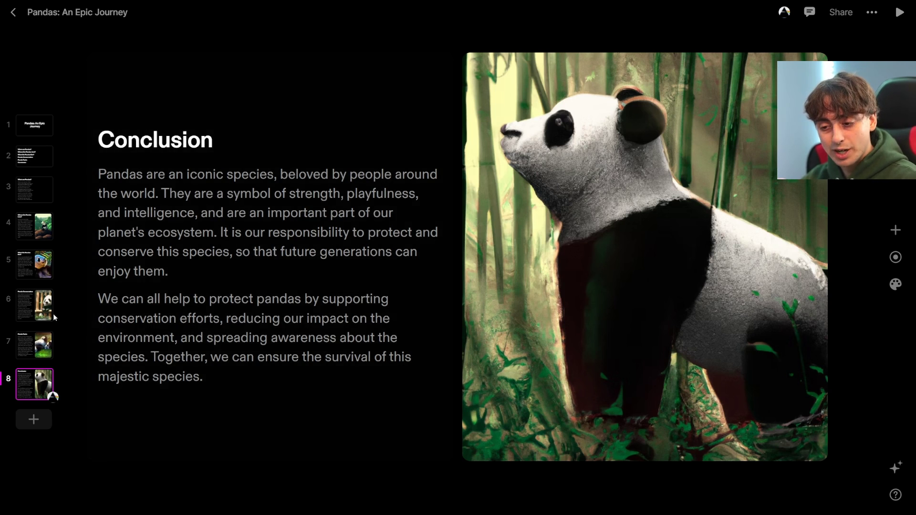
{"action": "key", "text": "Up"}
{"action": "key", "text": "Up"}
{"action": "key", "text": "Up"}
{"action": "key", "text": "Up"}
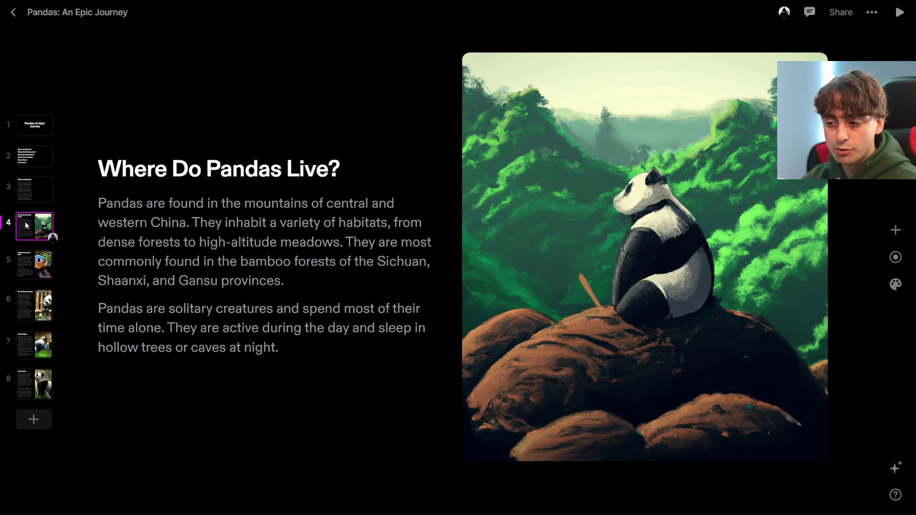
{"action": "key", "text": "Up"}
{"action": "key", "text": "Up"}
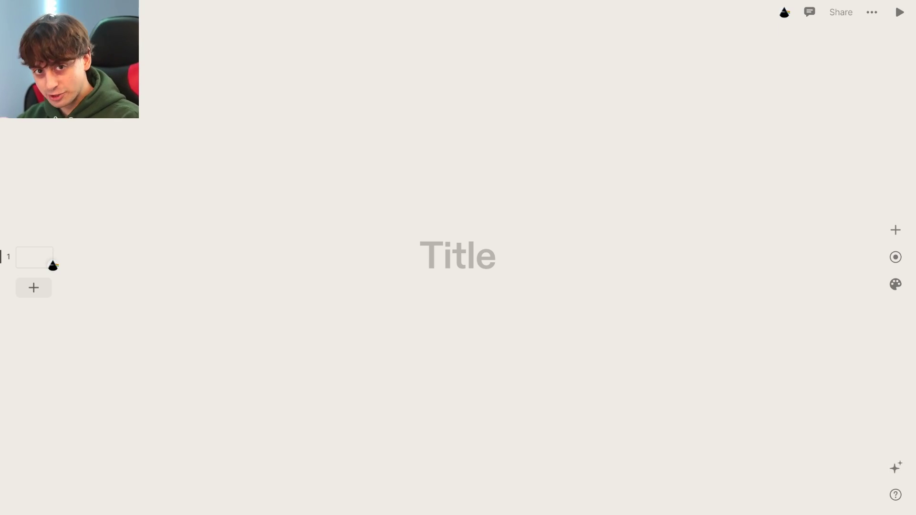
Generate an AI story with images from the prompt "Lemon Character trying to find the fruit love of his life".
{"action": "key", "text": "ctrl+k"}
{"action": "left_click", "coordinate": [307, 465]}
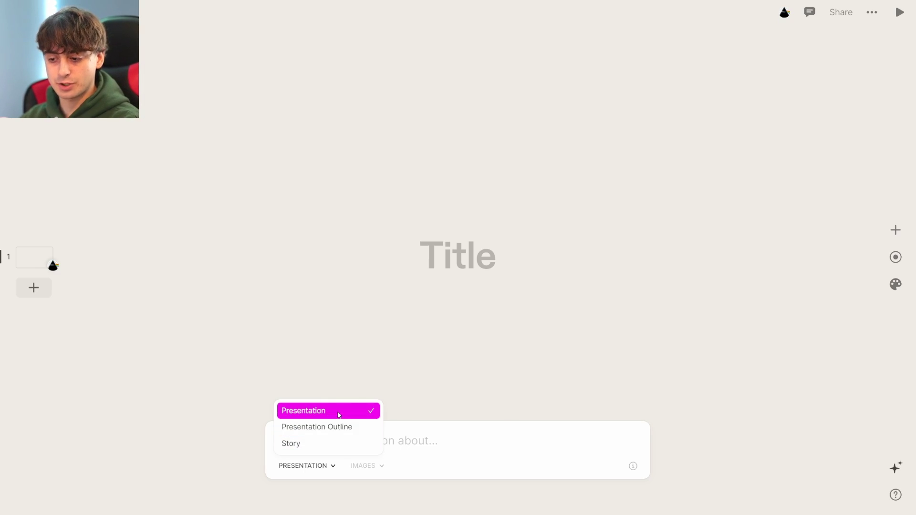
{"action": "left_click", "coordinate": [335, 443]}
{"action": "left_click", "coordinate": [347, 466]}
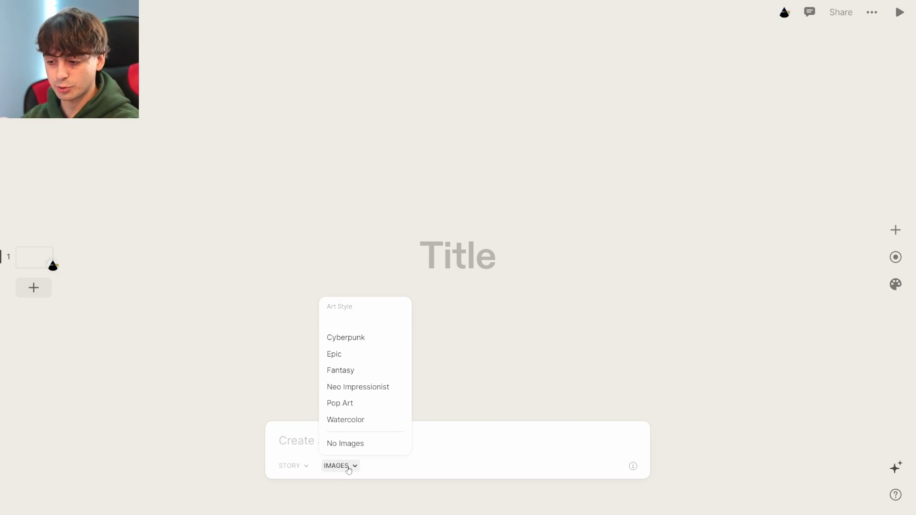
{"action": "left_click", "coordinate": [381, 329]}
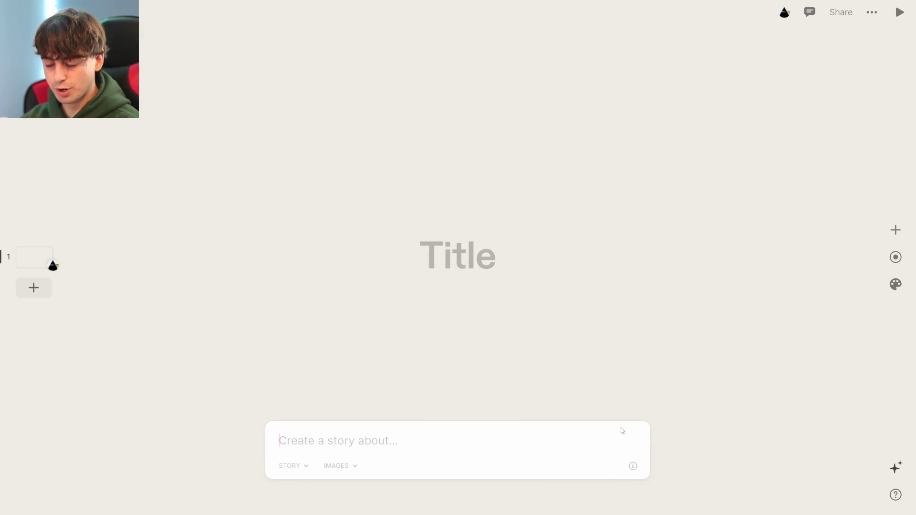
{"action": "type", "text": "Lemon Character trying to find the fruit love of his life"}
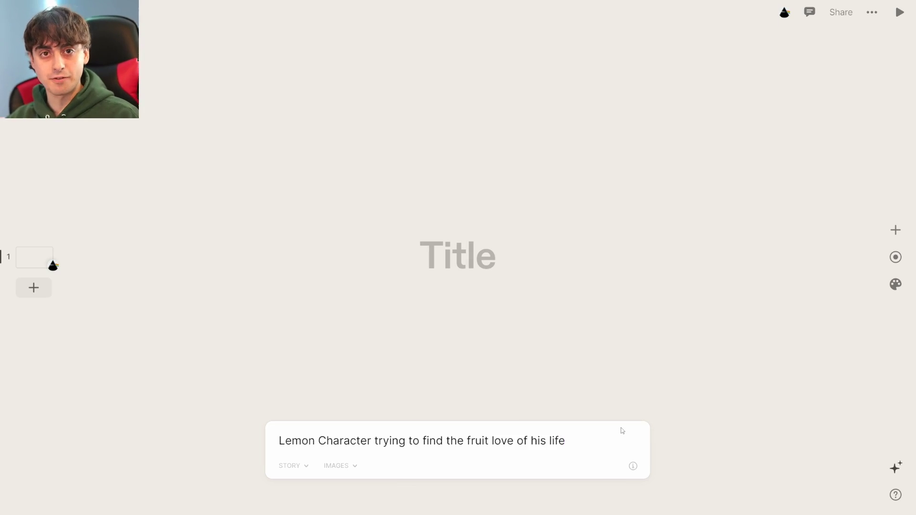
{"action": "key", "text": "Return"}
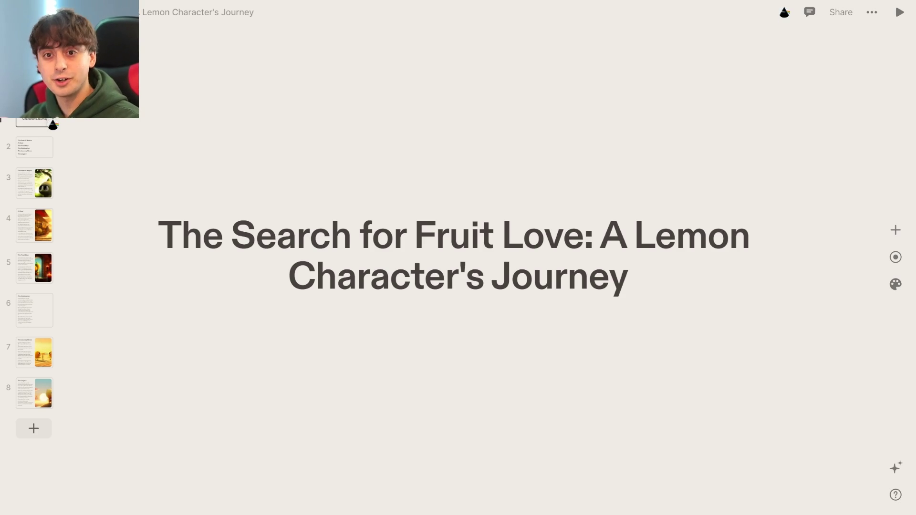
Read the lemon story page by page from the outline to The Legacy, viewing the A Clue! image enlarged, and return to the title page.
{"action": "scroll", "coordinate": [369, 139], "scroll_direction": "down", "scroll_amount": 5}
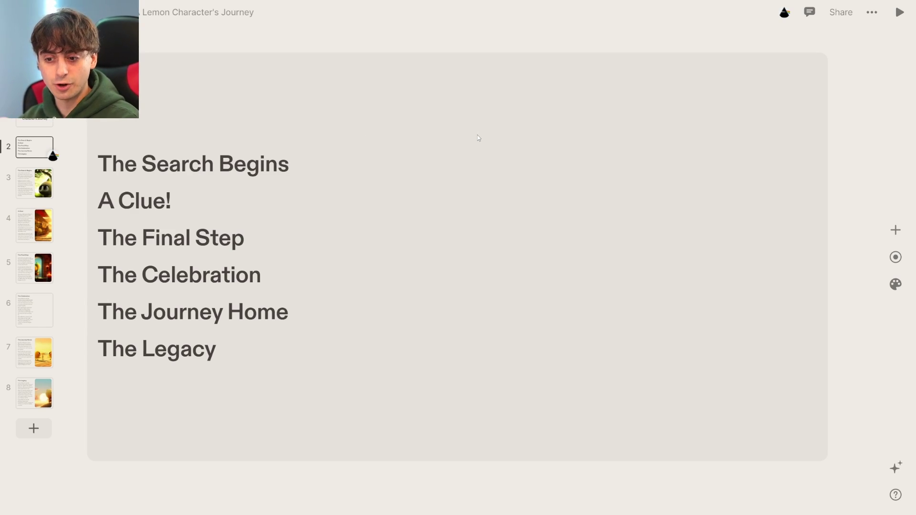
{"action": "scroll", "coordinate": [479, 138], "scroll_direction": "down", "scroll_amount": 1}
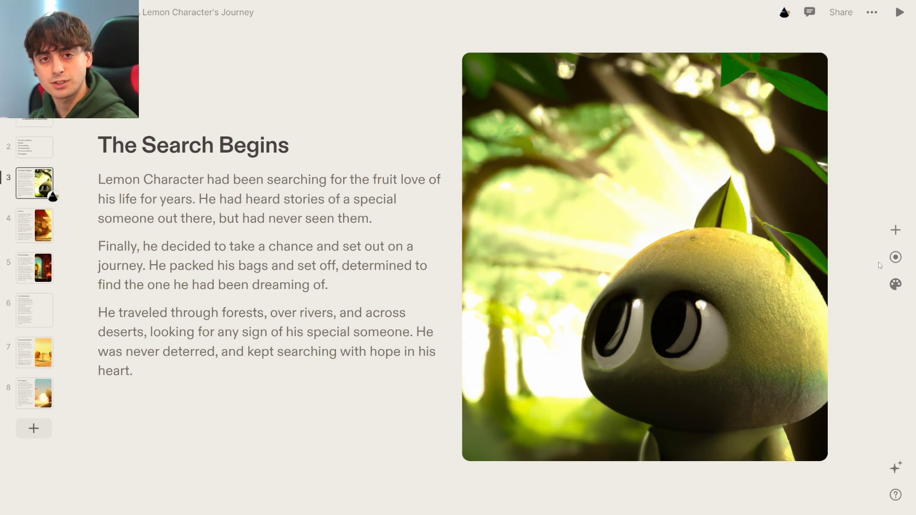
{"action": "scroll", "coordinate": [494, 197], "scroll_direction": "down", "scroll_amount": 3}
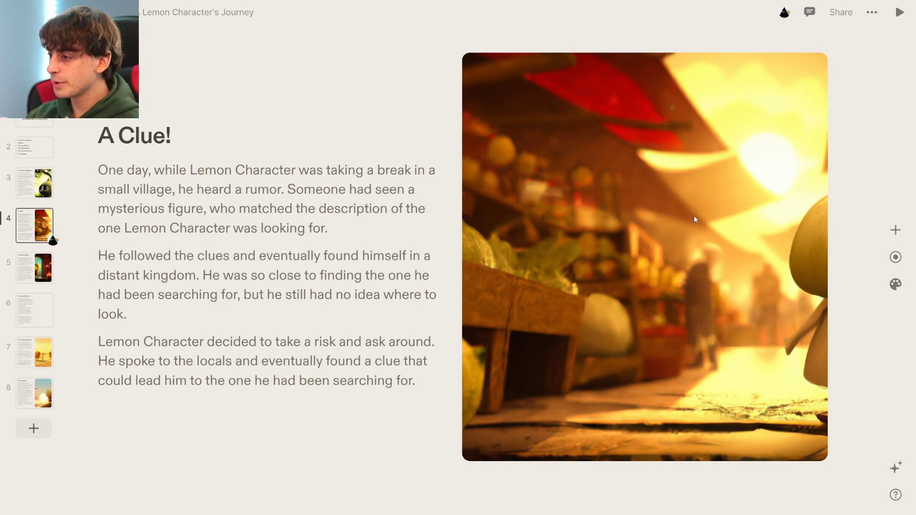
{"action": "left_click", "coordinate": [724, 293]}
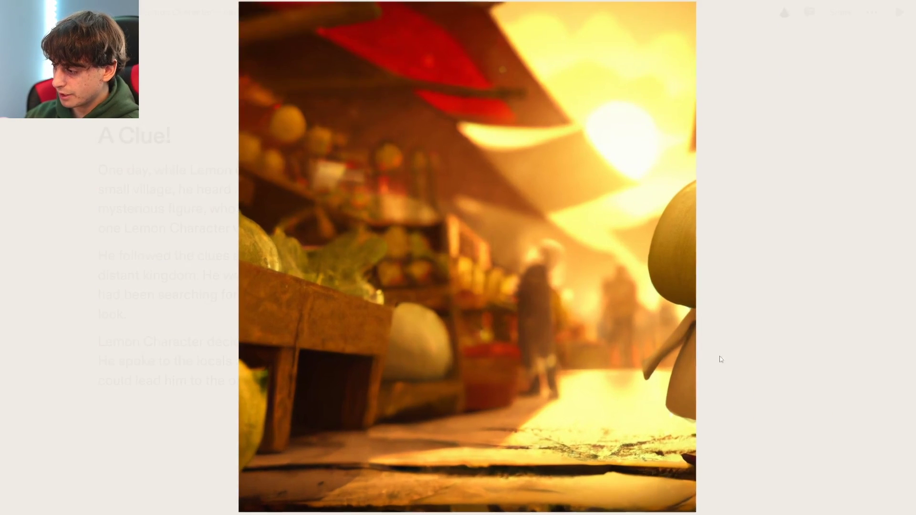
{"action": "left_click", "coordinate": [645, 300]}
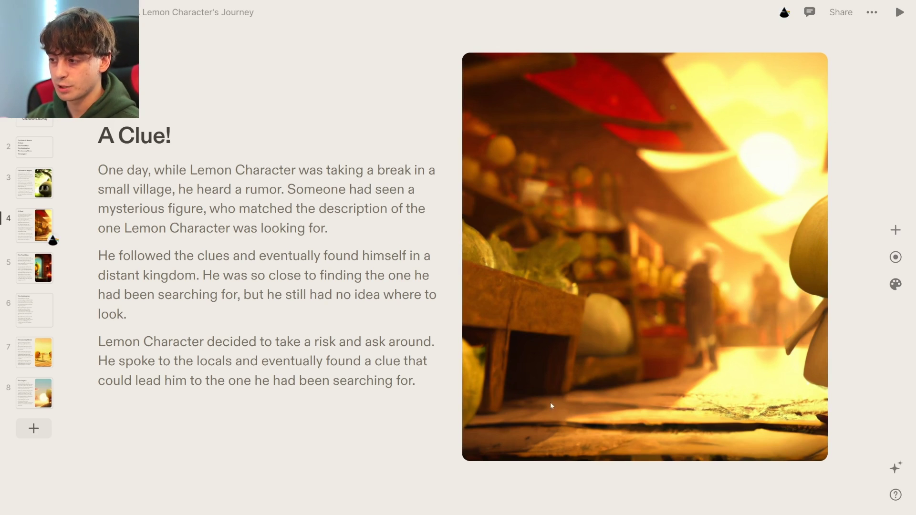
{"action": "scroll", "coordinate": [615, 372], "scroll_direction": "down", "scroll_amount": 3}
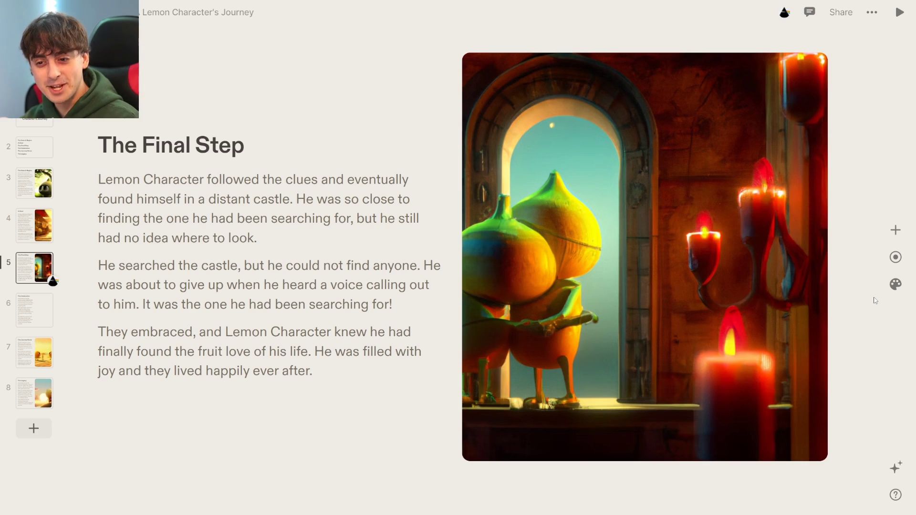
{"action": "scroll", "coordinate": [429, 300], "scroll_direction": "down", "scroll_amount": 5}
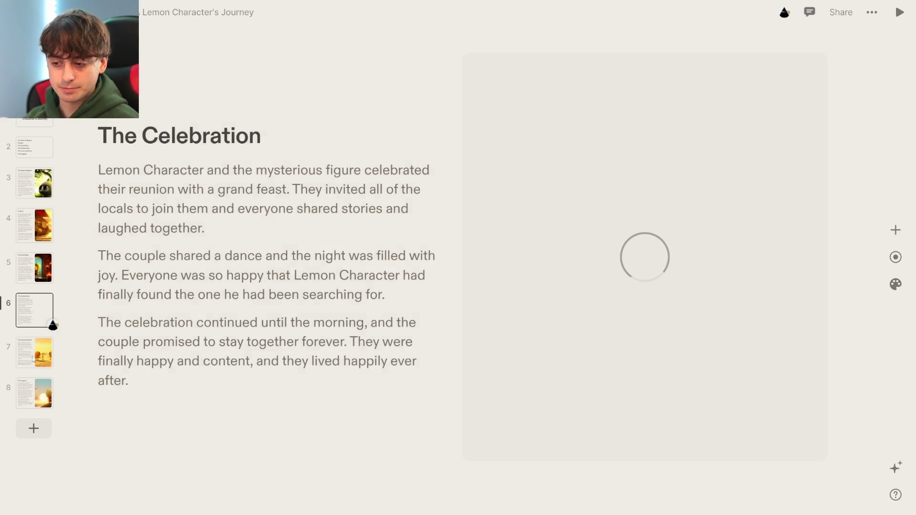
{"action": "left_click", "coordinate": [31, 359]}
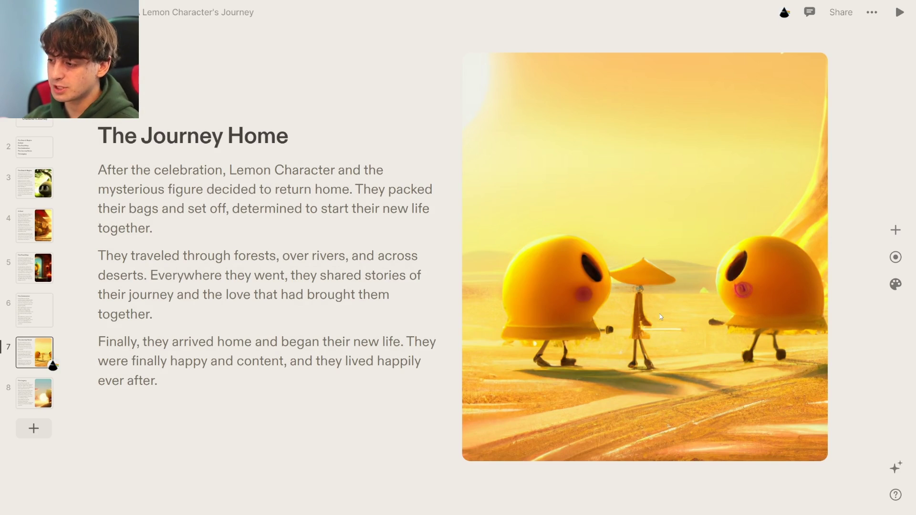
{"action": "left_click", "coordinate": [28, 406]}
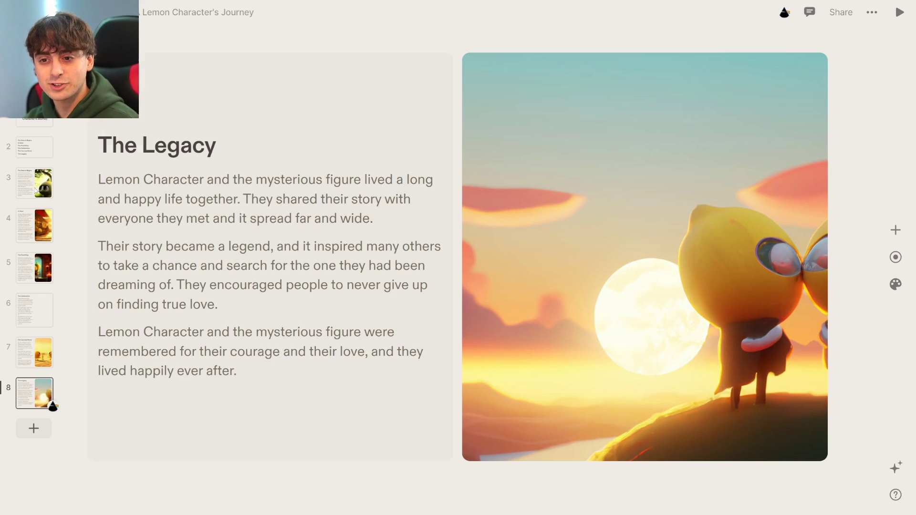
{"action": "left_click", "coordinate": [29, 122]}
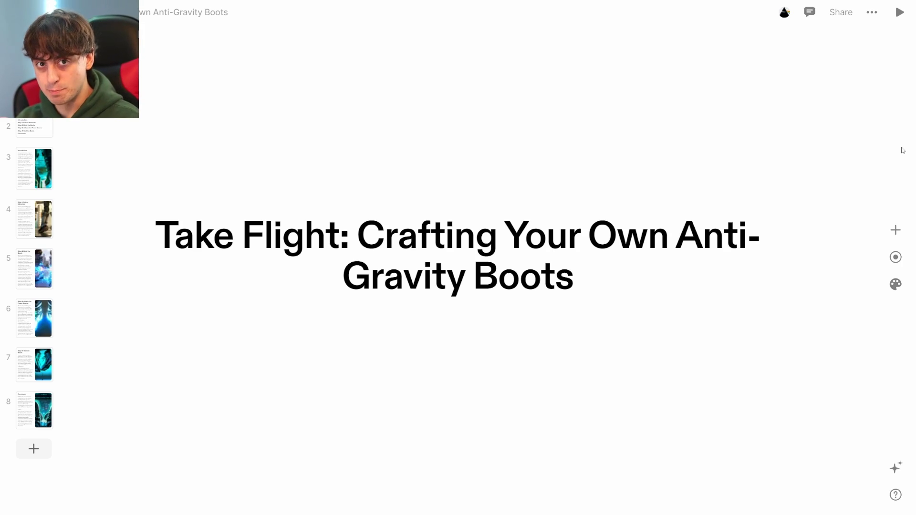
Examine the anti-gravity boots presentation from the outline through Step 4: Test the Boots, rechecking the text and image on the Step 3 page.
{"action": "scroll", "coordinate": [902, 151], "scroll_direction": "down", "scroll_amount": 5}
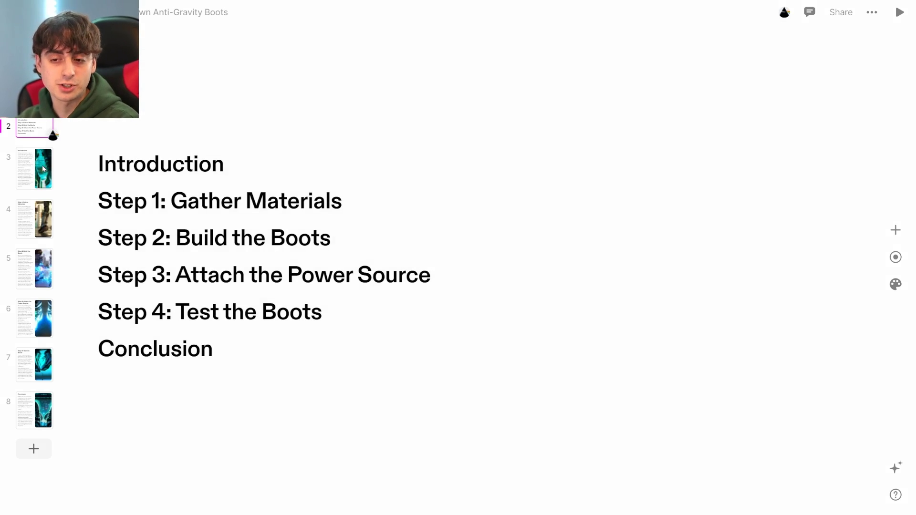
{"action": "left_click", "coordinate": [43, 168]}
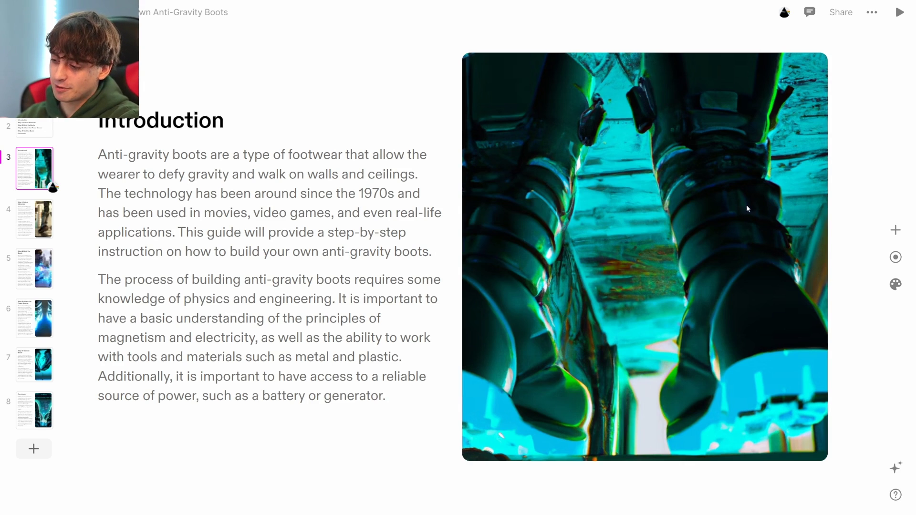
{"action": "key", "text": "Down"}
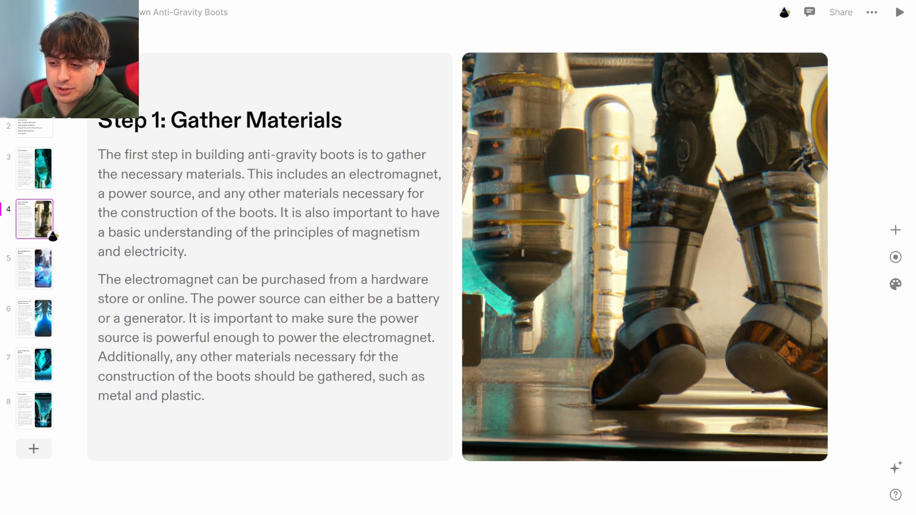
{"action": "scroll", "coordinate": [377, 338], "scroll_direction": "down", "scroll_amount": 5}
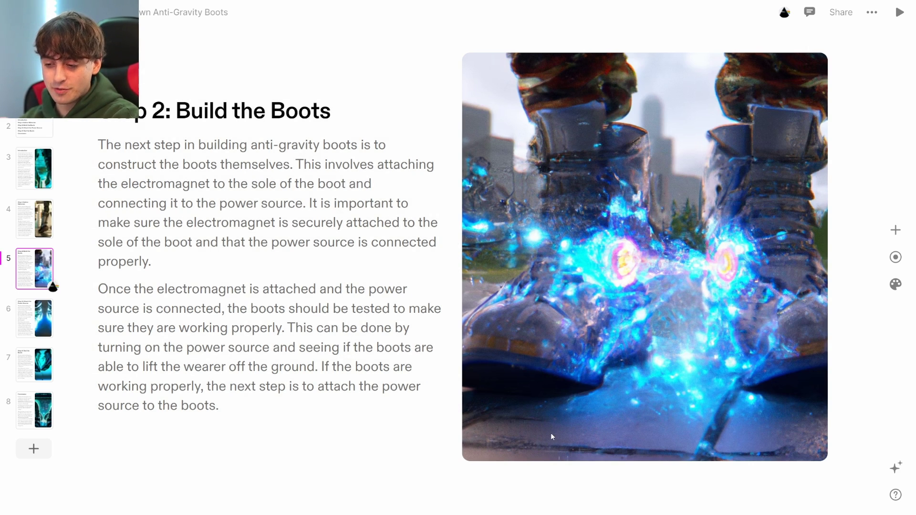
{"action": "scroll", "coordinate": [171, 350], "scroll_direction": "down", "scroll_amount": 5}
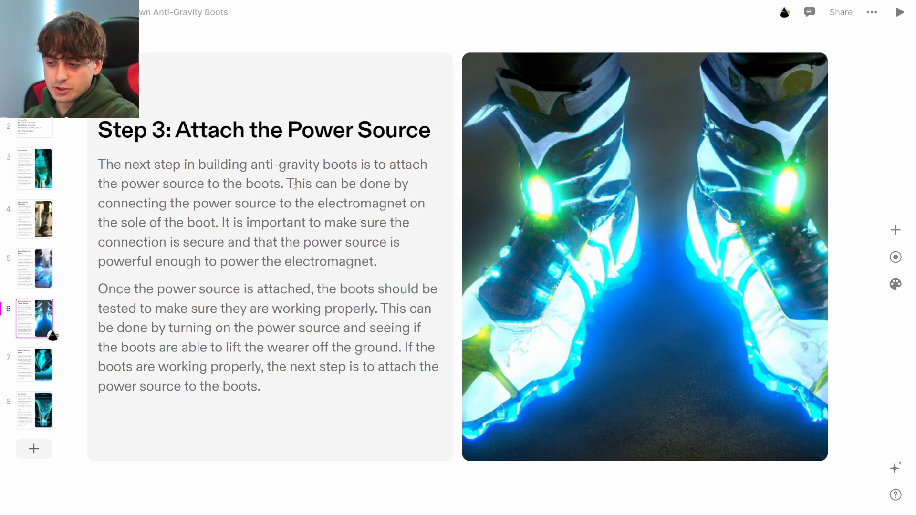
{"action": "left_click", "coordinate": [24, 277]}
{"action": "left_click", "coordinate": [38, 317]}
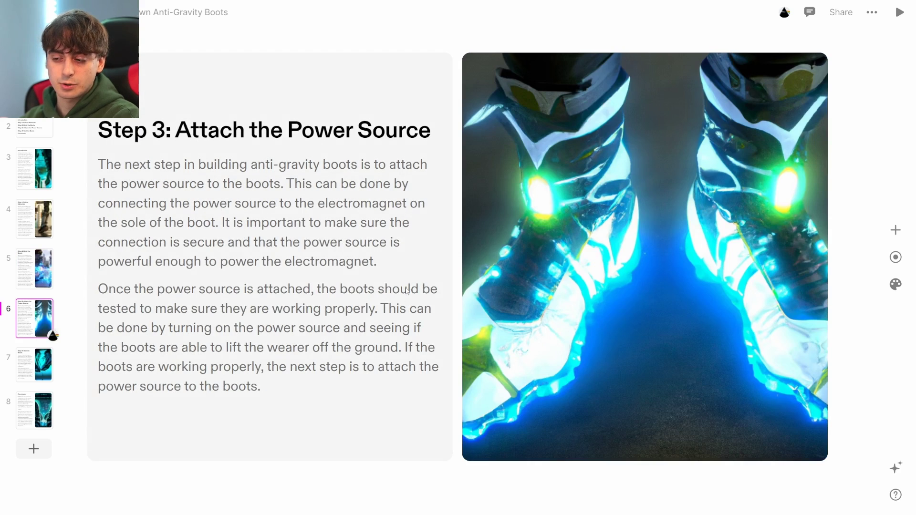
{"action": "left_click", "coordinate": [56, 364]}
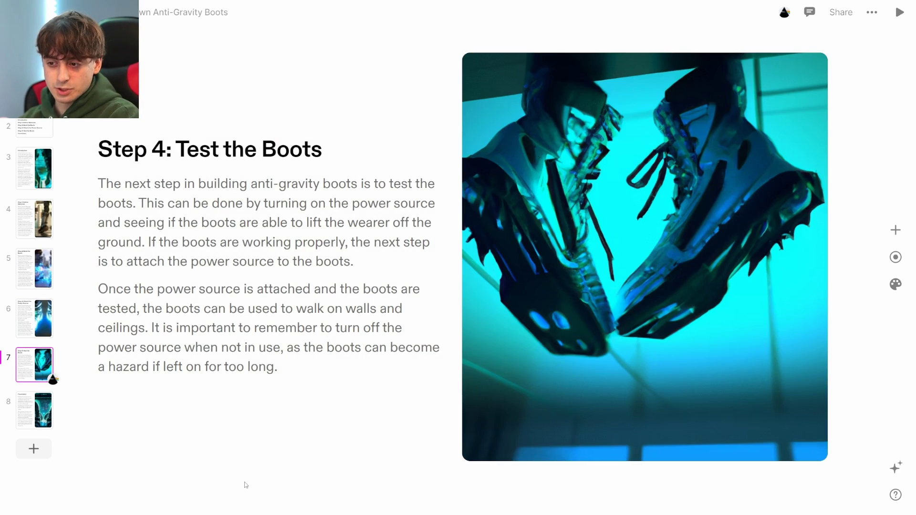
{"action": "left_click", "coordinate": [28, 276]}
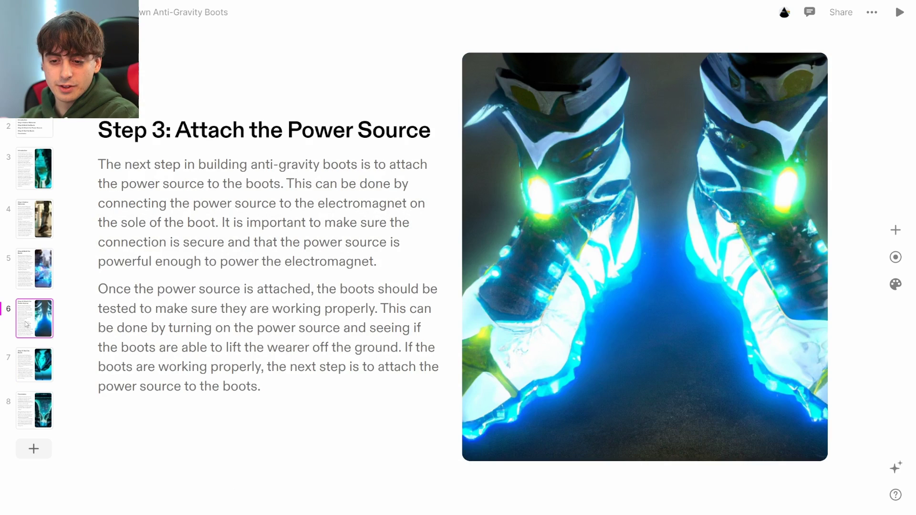
Read the anti-gravity boots presentation from Step 4: Test the Boots through the Conclusion, rechecking the images on the earlier pages.
{"action": "left_click", "coordinate": [32, 335]}
{"action": "left_click", "coordinate": [36, 361]}
{"action": "left_click", "coordinate": [34, 286]}
{"action": "left_click", "coordinate": [36, 365]}
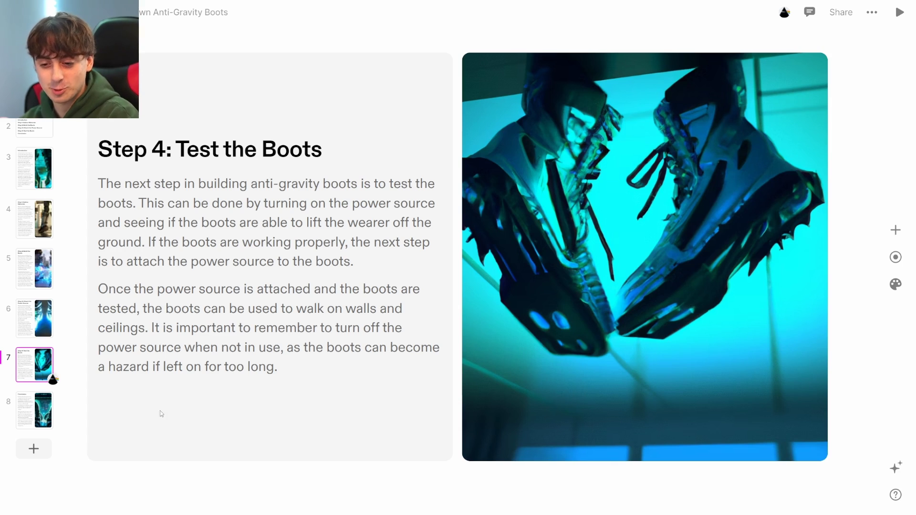
{"action": "key", "text": "Down"}
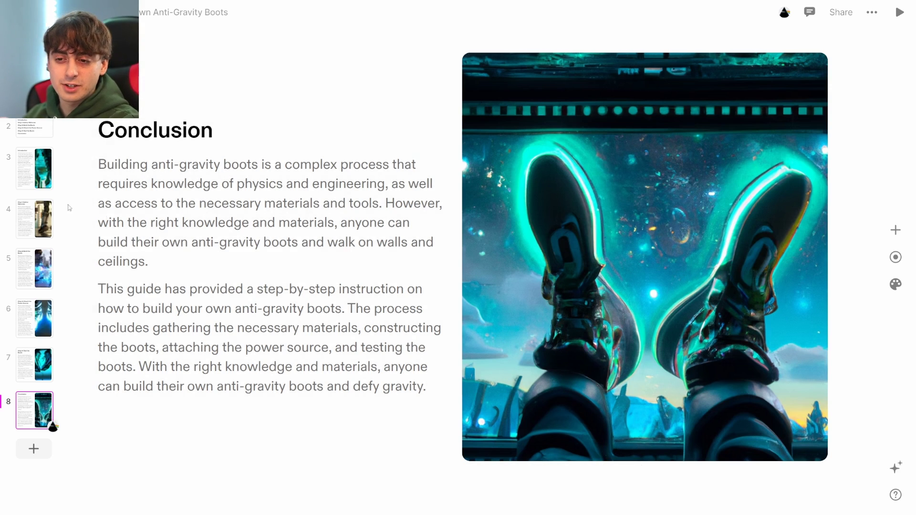
{"action": "left_click", "coordinate": [39, 276]}
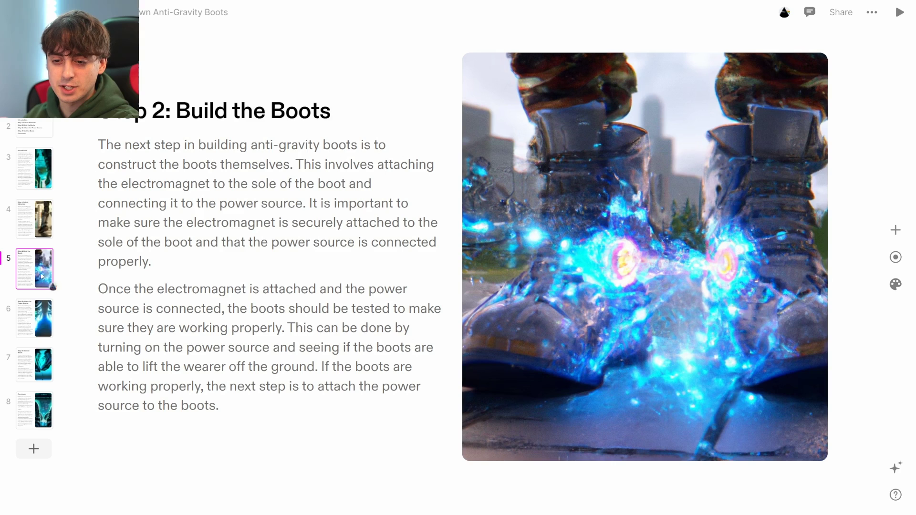
{"action": "left_click", "coordinate": [27, 163]}
{"action": "left_click", "coordinate": [51, 366]}
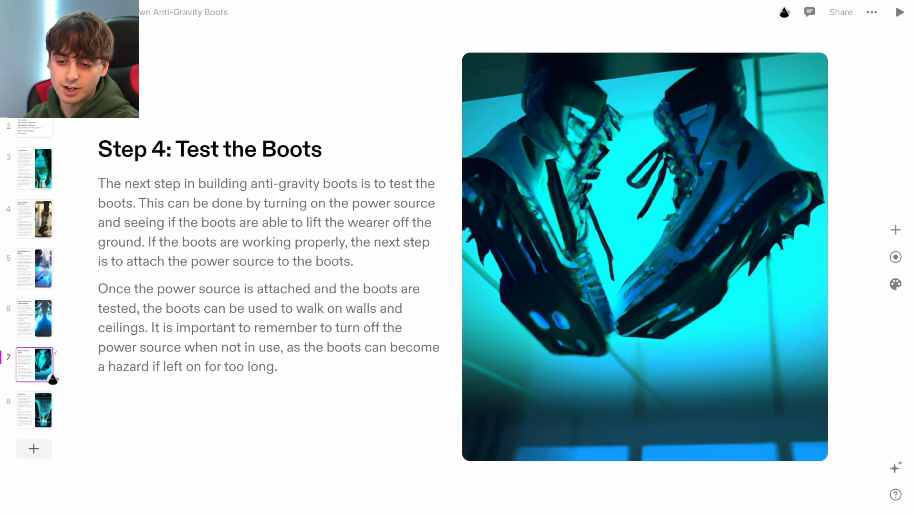
{"action": "left_click", "coordinate": [51, 334]}
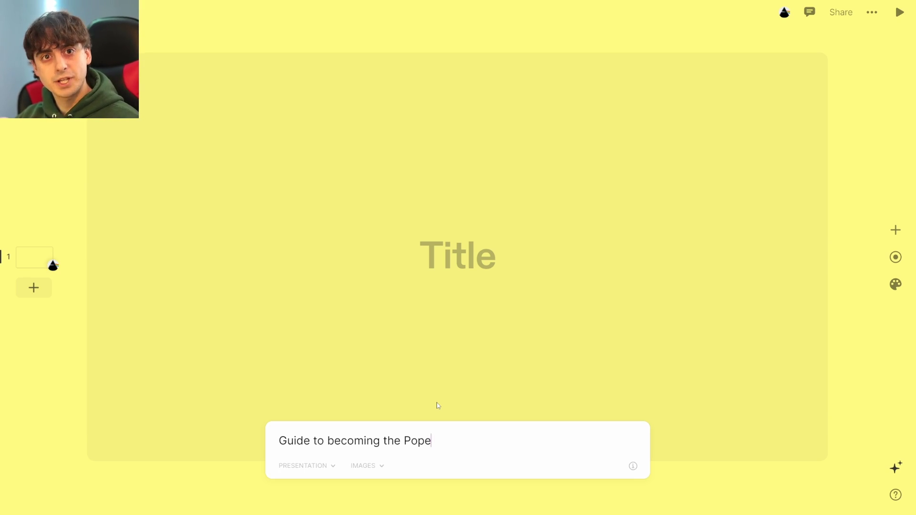
Generate an AI presentation with images from the prompt "Guide to becoming the Pope" and view its outline page.
{"action": "key", "text": "Return"}
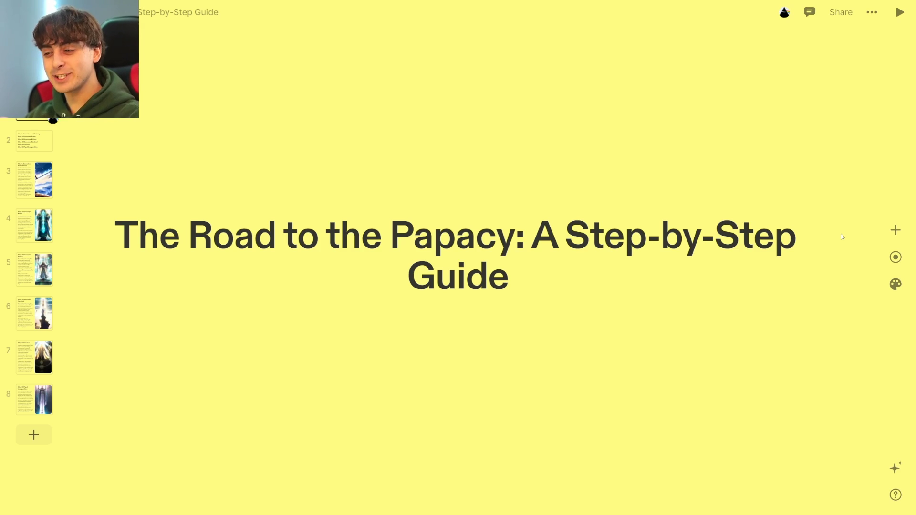
{"action": "key", "text": "Down"}
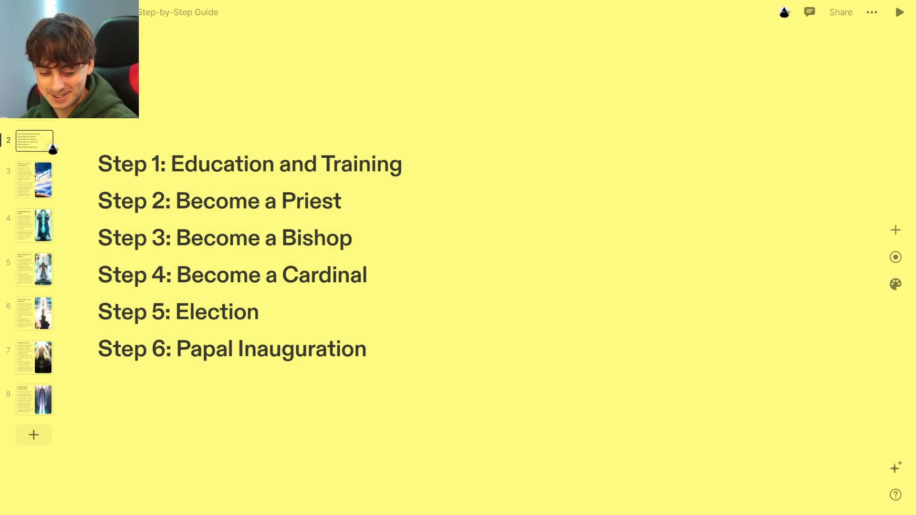
Read the Road to the Papacy guide from Step 1: Education and Training through Step 6: Papal Inauguration, and recheck earlier pages.
{"action": "left_click", "coordinate": [37, 177]}
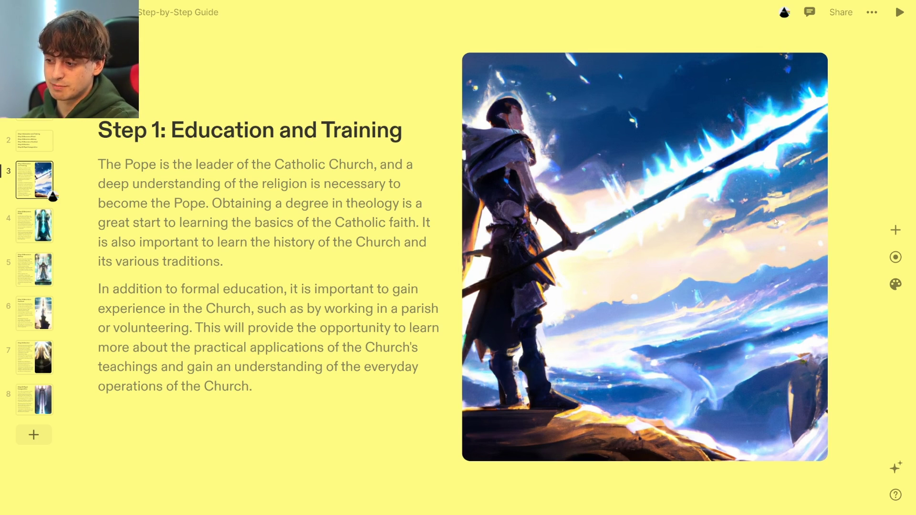
{"action": "scroll", "coordinate": [790, 286], "scroll_direction": "down", "scroll_amount": 3}
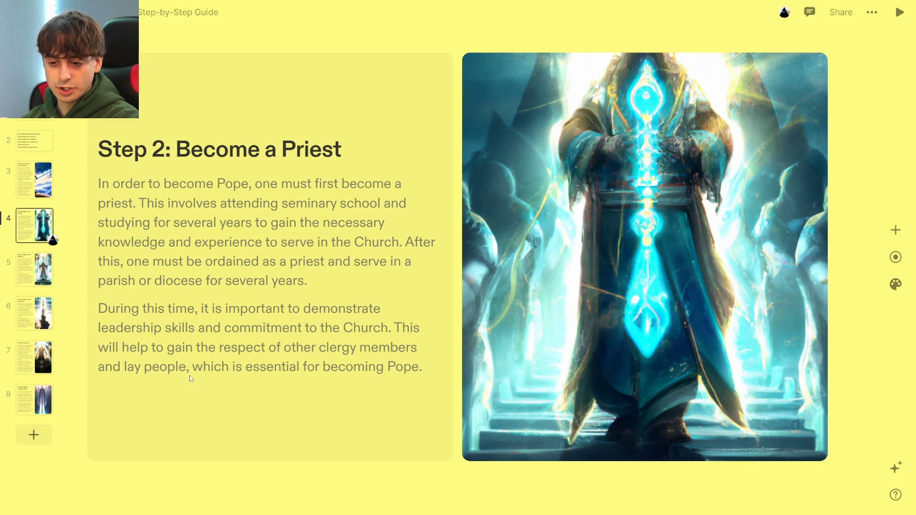
{"action": "scroll", "coordinate": [454, 348], "scroll_direction": "down", "scroll_amount": 5}
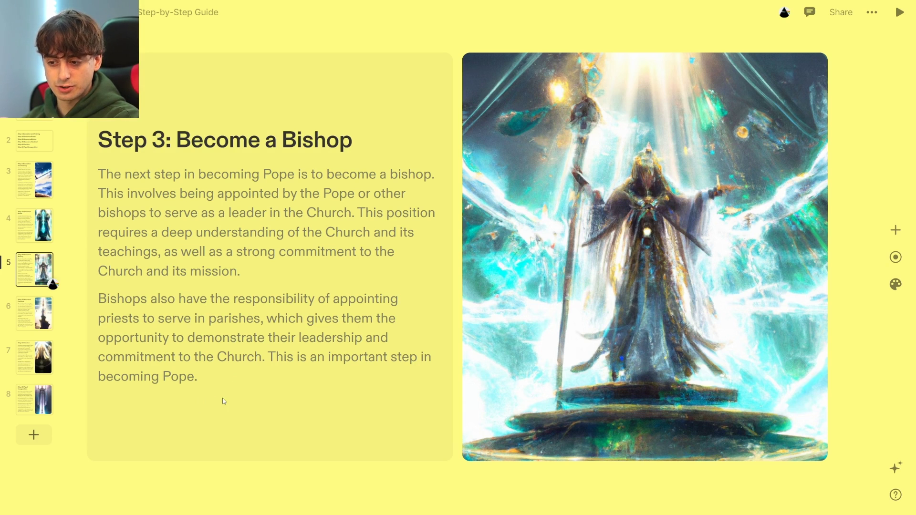
{"action": "scroll", "coordinate": [222, 398], "scroll_direction": "down", "scroll_amount": 5}
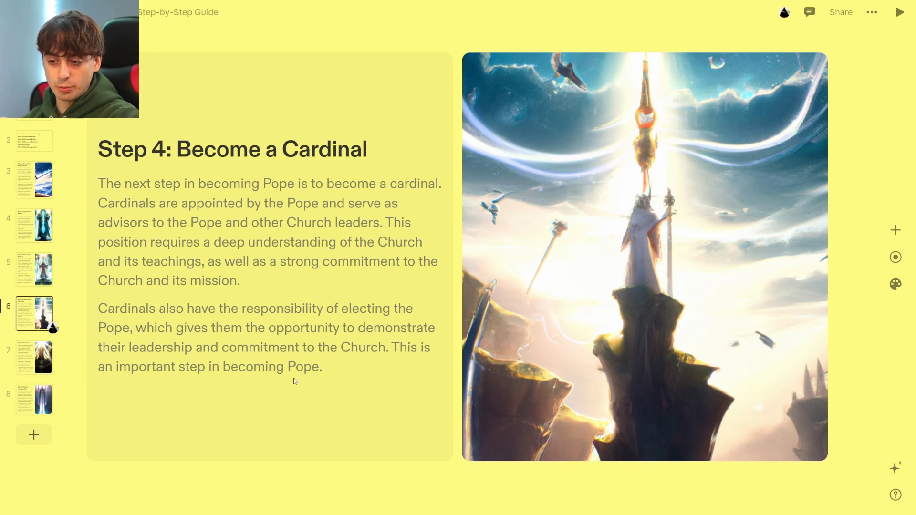
{"action": "scroll", "coordinate": [292, 381], "scroll_direction": "down", "scroll_amount": 5}
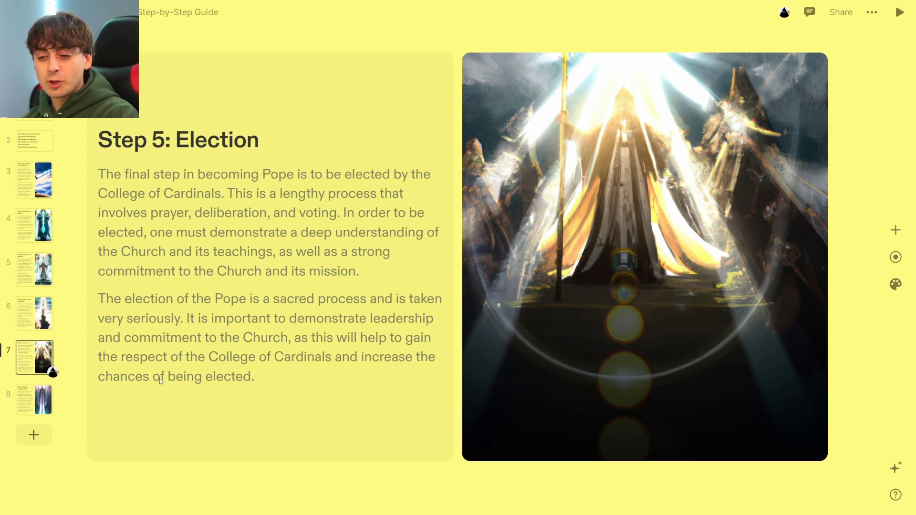
{"action": "left_click", "coordinate": [29, 401]}
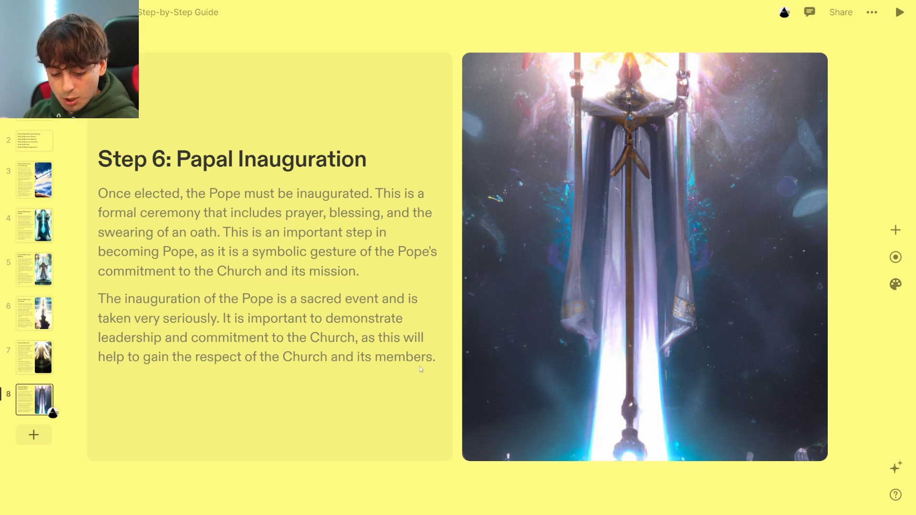
{"action": "left_click", "coordinate": [46, 375]}
{"action": "left_click", "coordinate": [47, 283]}
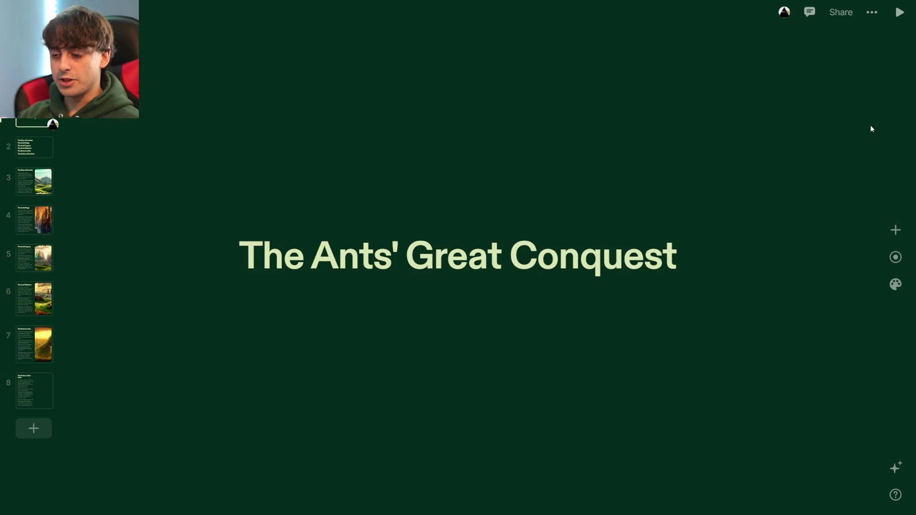
Read The Ants' Great Conquest story page by page from the outline through The Future of the Ants.
{"action": "left_click", "coordinate": [44, 149]}
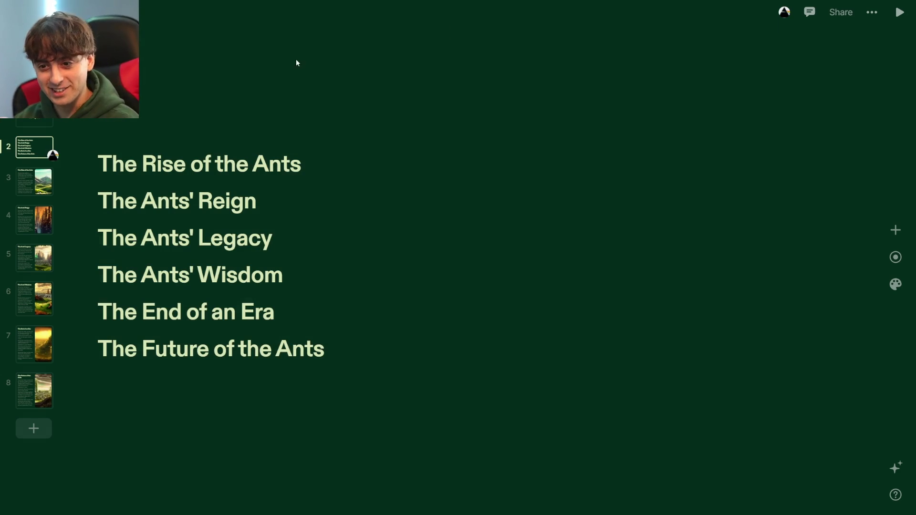
{"action": "key", "text": "Down"}
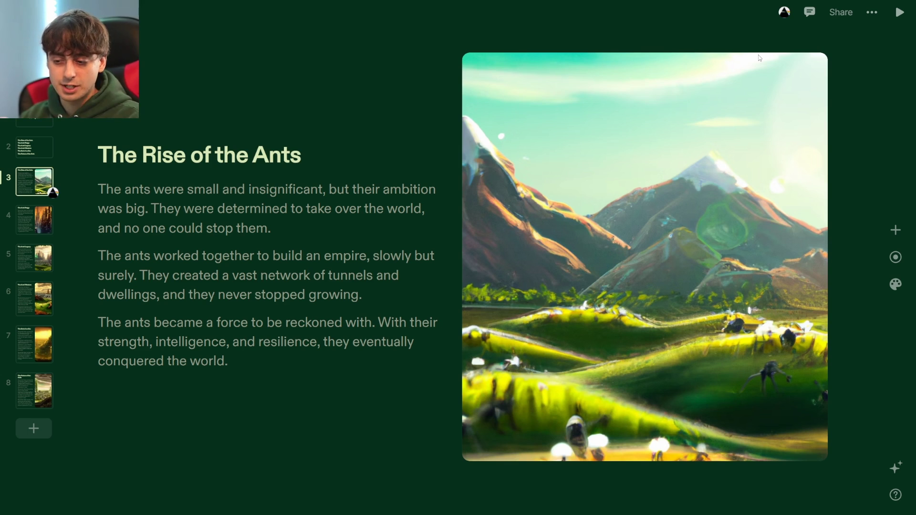
{"action": "key", "text": "Down"}
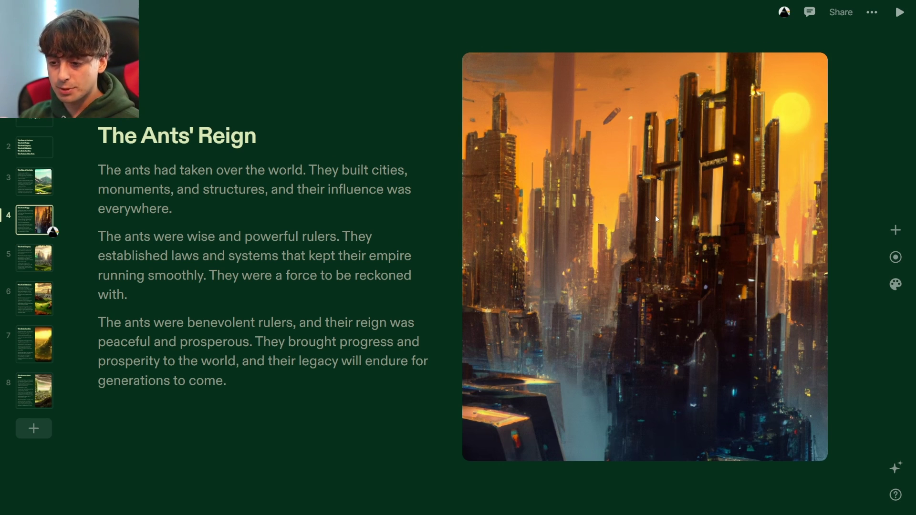
{"action": "key", "text": "Down"}
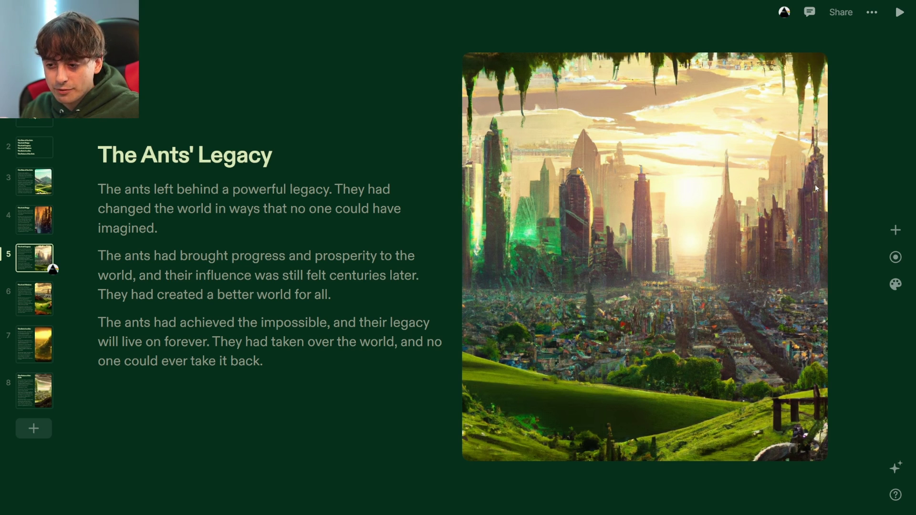
{"action": "key", "text": "Down"}
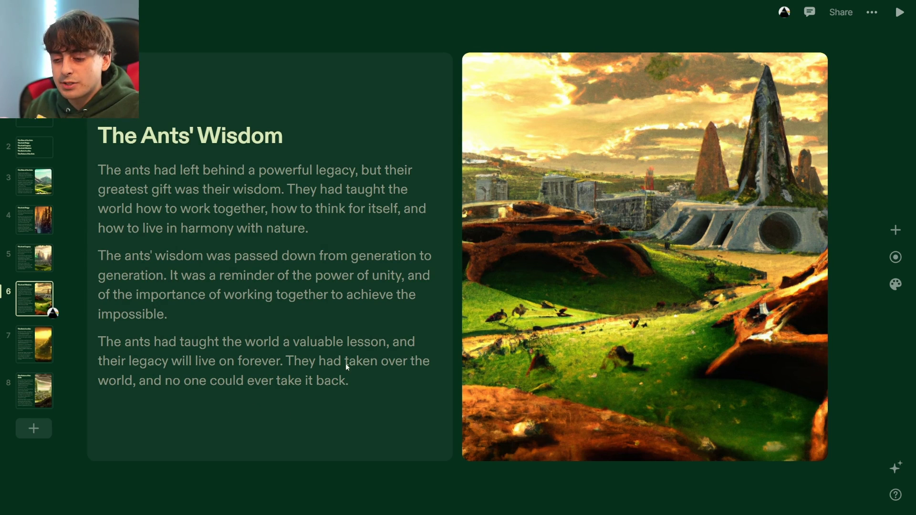
{"action": "scroll", "coordinate": [164, 480], "scroll_direction": "down", "scroll_amount": 5}
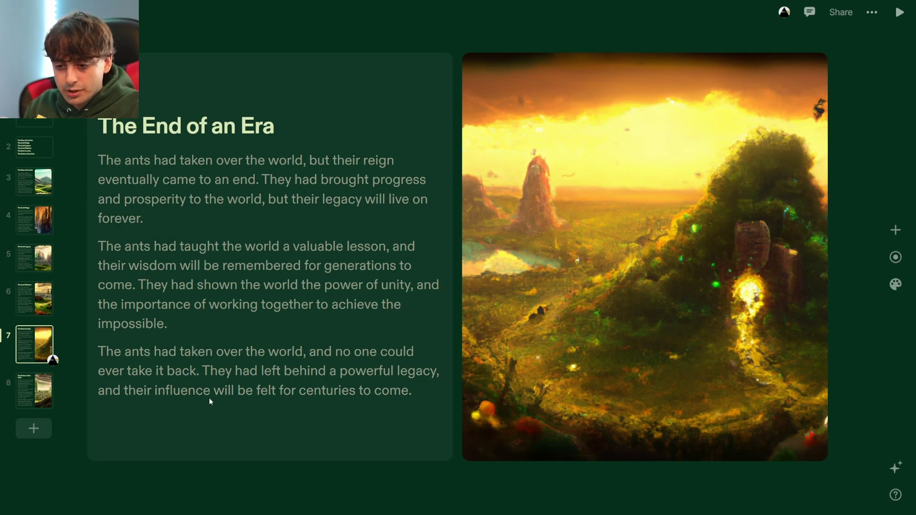
{"action": "scroll", "coordinate": [210, 402], "scroll_direction": "down", "scroll_amount": 3}
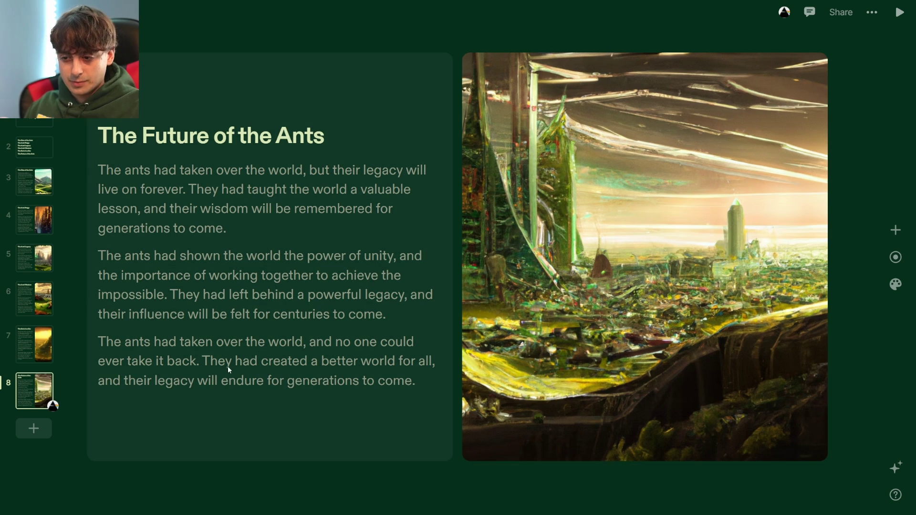
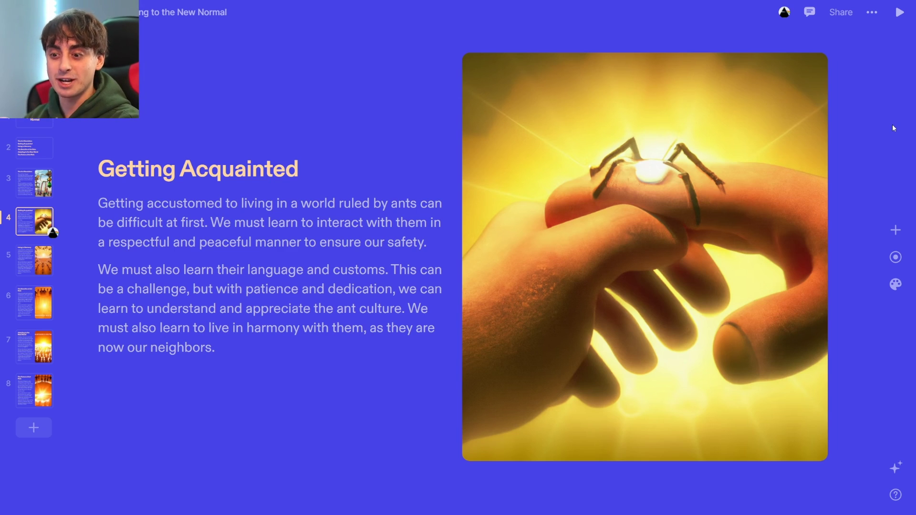
Read the Living in Harmony and The Benefits of Ant Rule pages in the ants presentation about adapting to the New Normal.
{"action": "key", "text": "Right"}
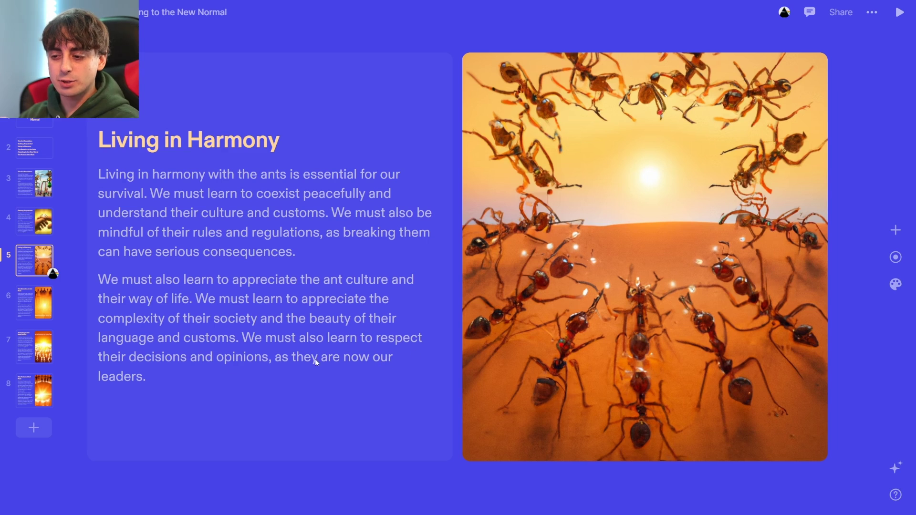
{"action": "left_click", "coordinate": [52, 303]}
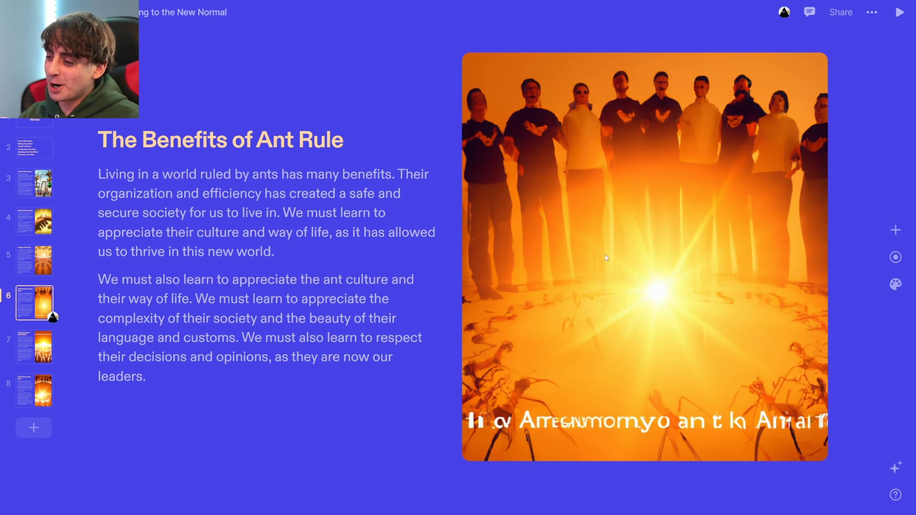
Try placing The Benefits of Ant Rule image full width above its text, and restore the side-by-side layout.
{"action": "left_click_drag", "start_coordinate": [606, 257], "coordinate": [525, 453]}
{"action": "scroll", "coordinate": [466, 402], "scroll_direction": "down", "scroll_amount": 1}
{"action": "scroll", "coordinate": [453, 429], "scroll_direction": "up", "scroll_amount": 3}
{"action": "scroll", "coordinate": [448, 372], "scroll_direction": "down", "scroll_amount": 3}
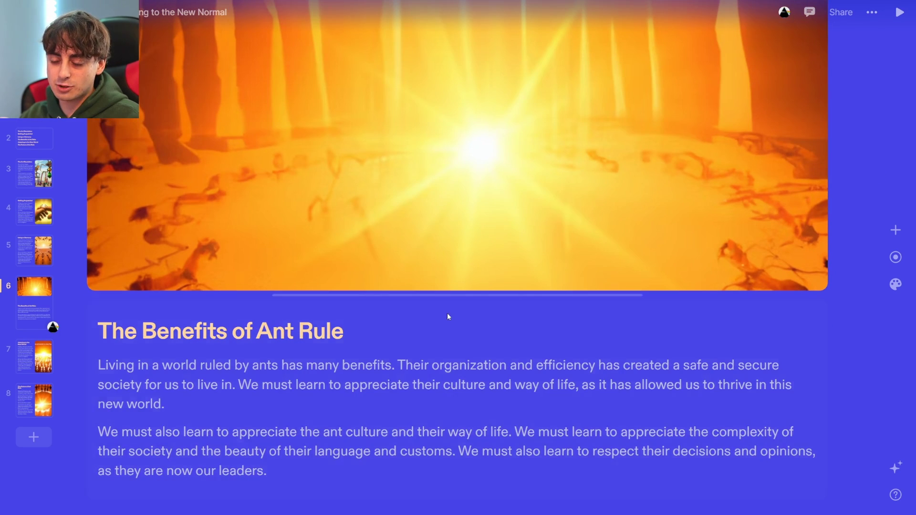
{"action": "left_click_drag", "start_coordinate": [334, 425], "coordinate": [157, 210]}
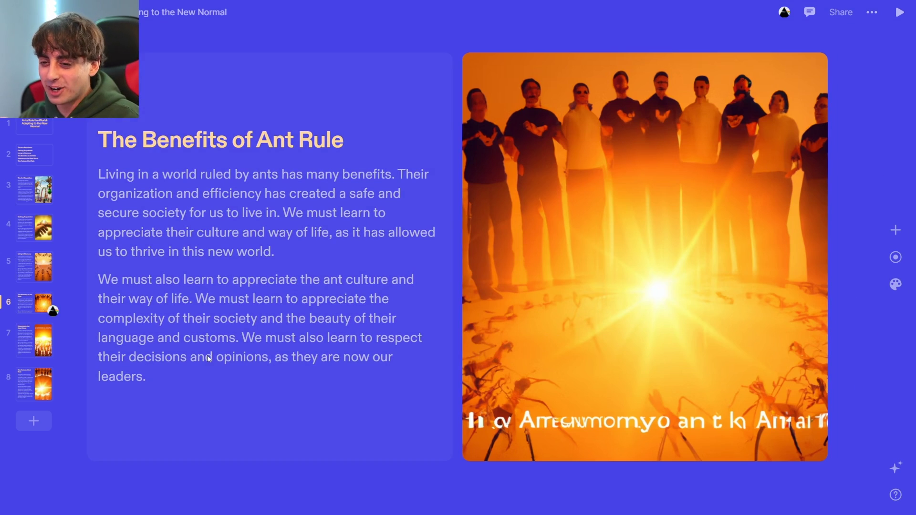
Read the Adapting to the New World page and continue to the last page of the presentation.
{"action": "left_click", "coordinate": [34, 339]}
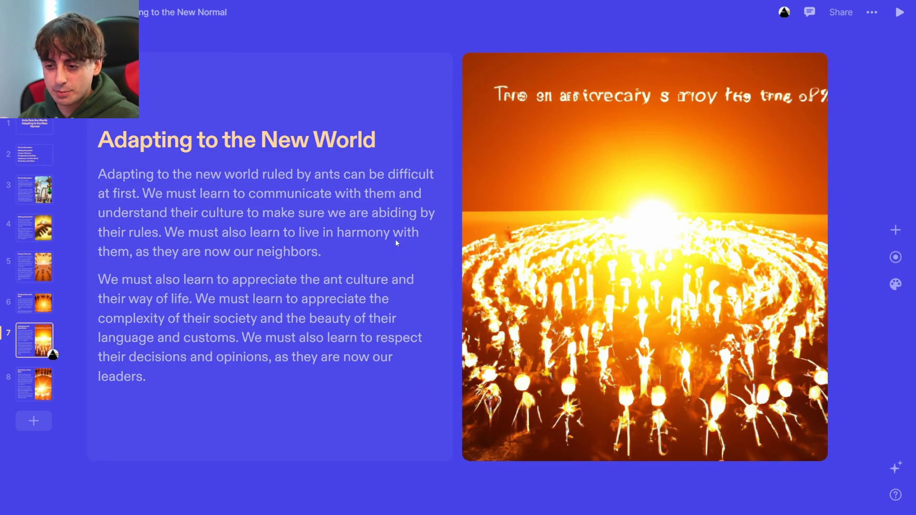
{"action": "scroll", "coordinate": [378, 251], "scroll_direction": "down", "scroll_amount": 5}
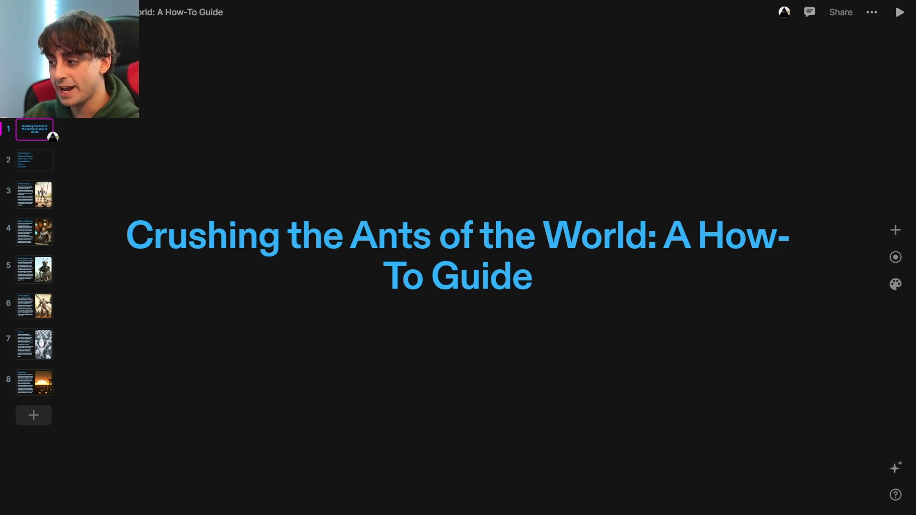
Read the Crushing the Ants of the World guide page by page from the outline through the Conclusion.
{"action": "left_click", "coordinate": [34, 160]}
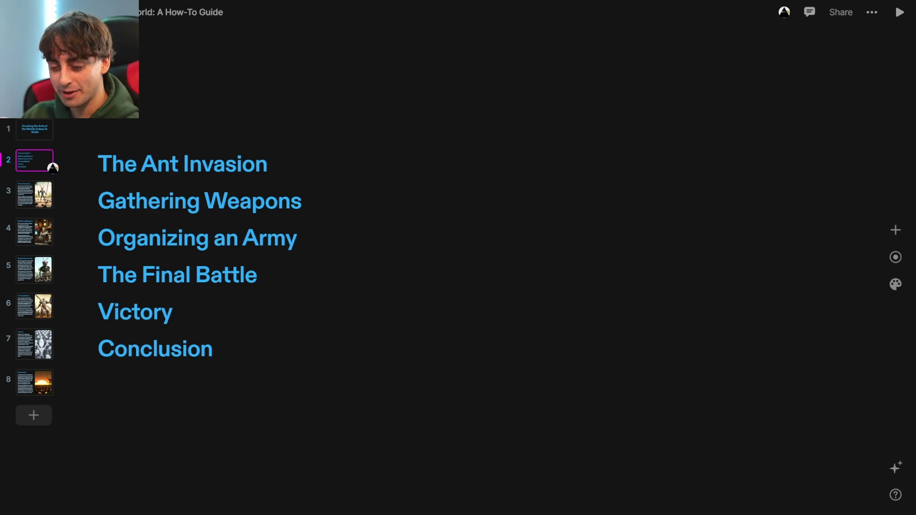
{"action": "key", "text": "Down"}
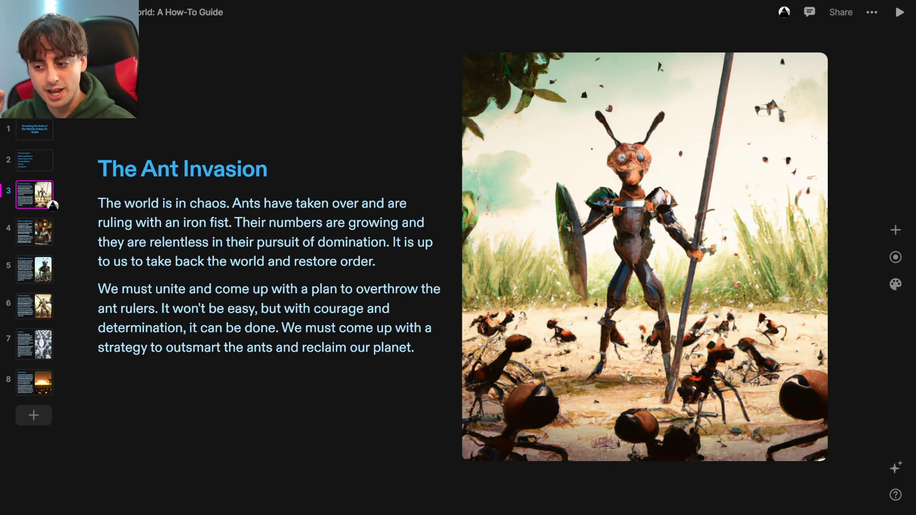
{"action": "key", "text": "Down"}
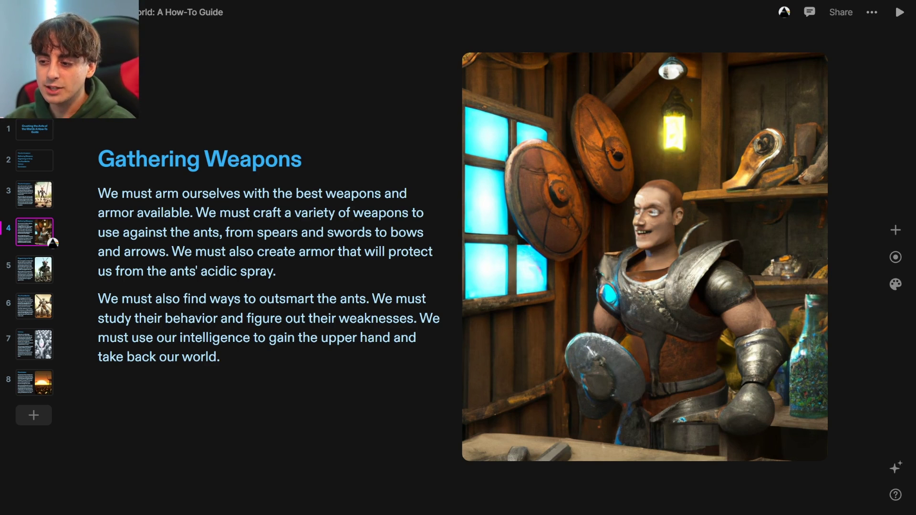
{"action": "key", "text": "Down"}
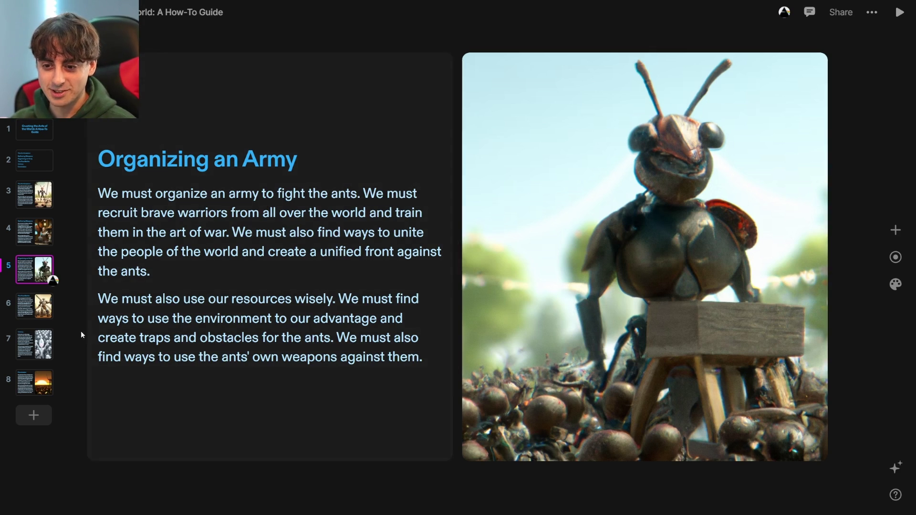
{"action": "key", "text": "Down"}
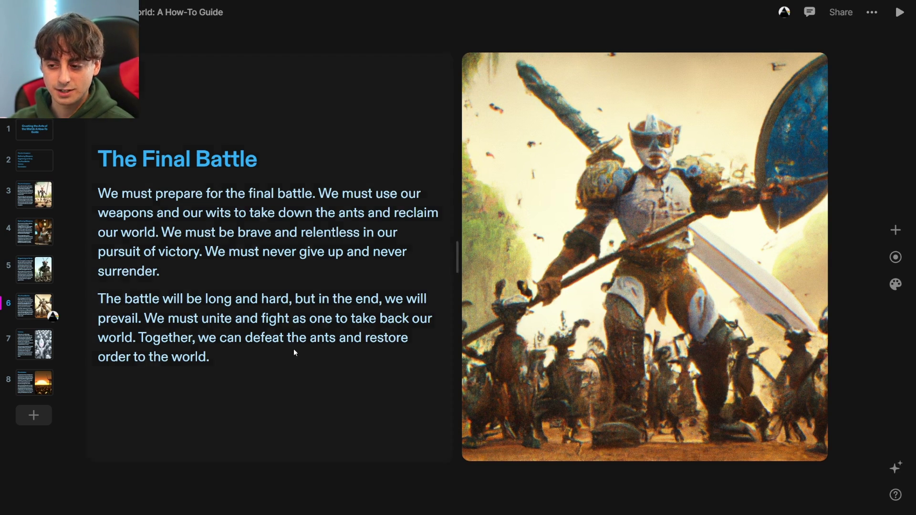
{"action": "key", "text": "Down"}
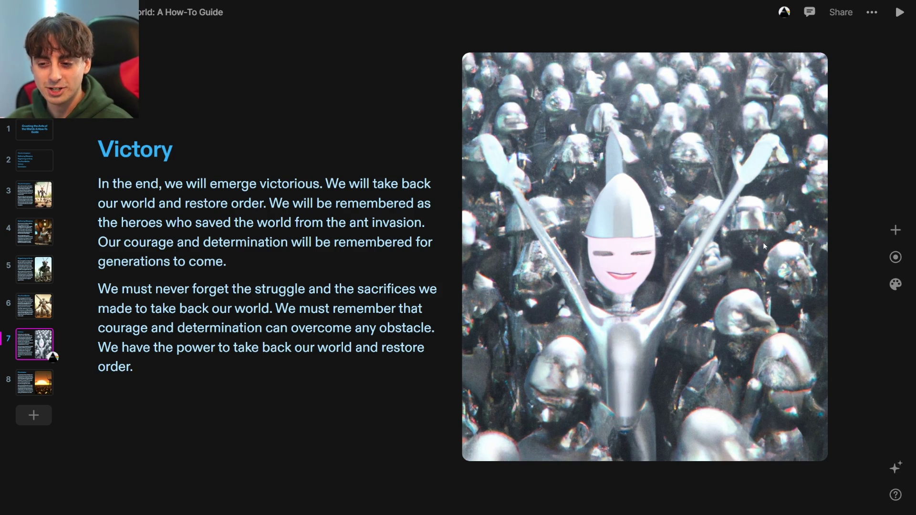
{"action": "scroll", "coordinate": [764, 246], "scroll_direction": "down", "scroll_amount": 5}
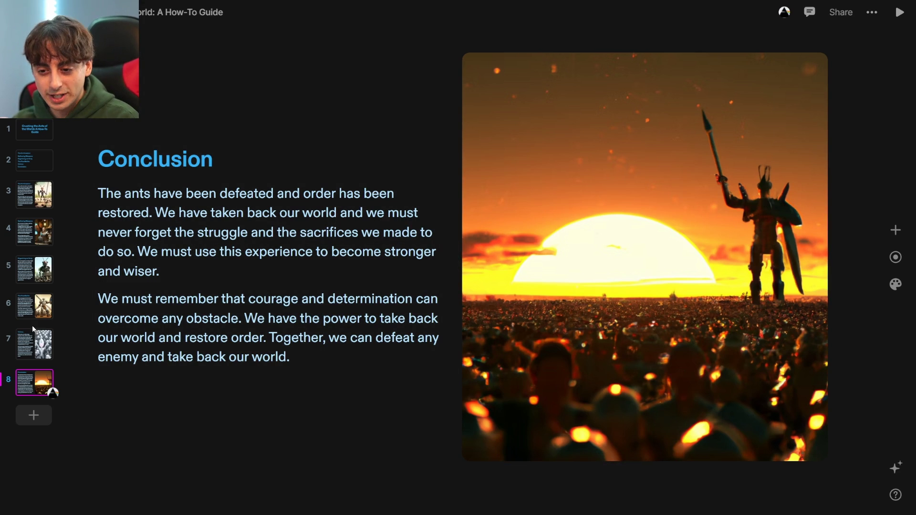
Revisit the guide's pages from The Ant Invasion to The Final Battle to compare their generated images.
{"action": "left_click", "coordinate": [44, 194]}
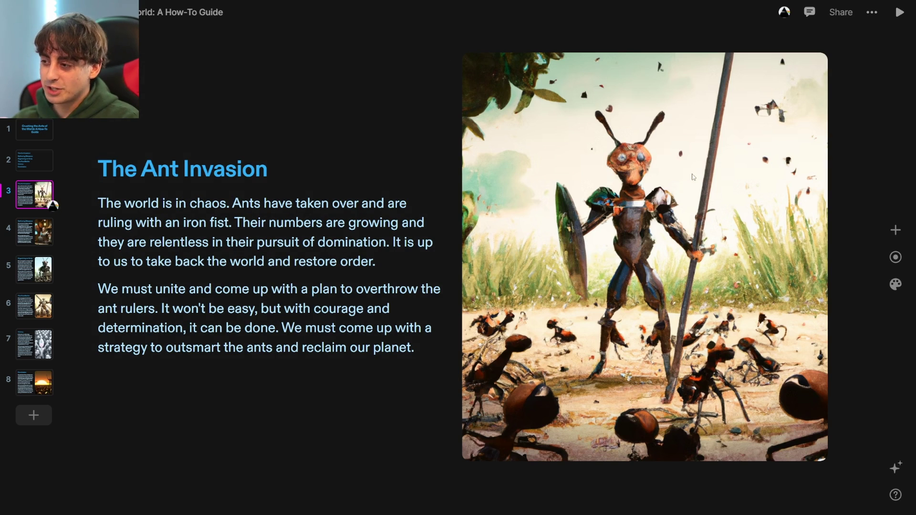
{"action": "left_click", "coordinate": [34, 237]}
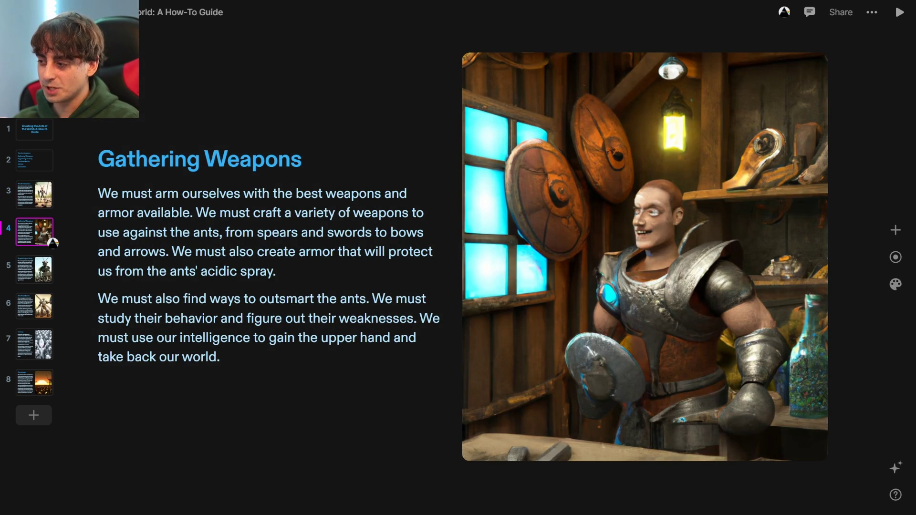
{"action": "key", "text": "Down"}
{"action": "key", "text": "Down"}
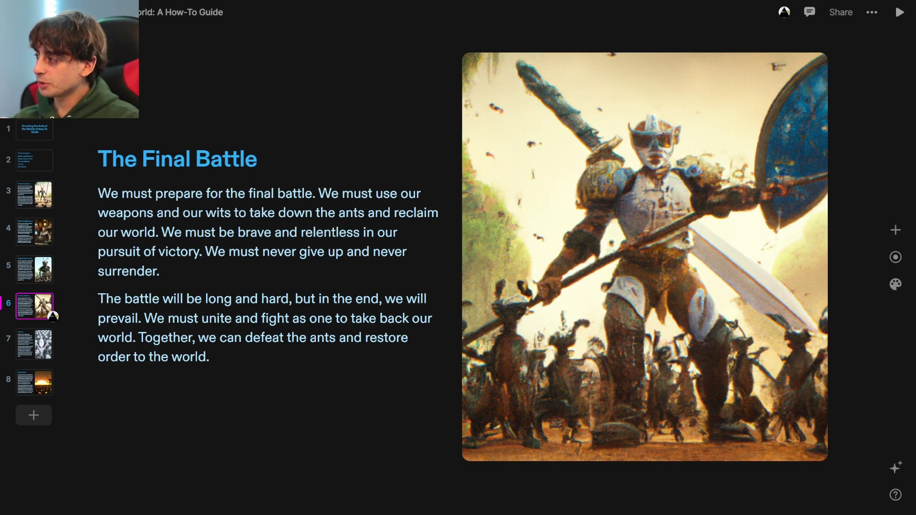